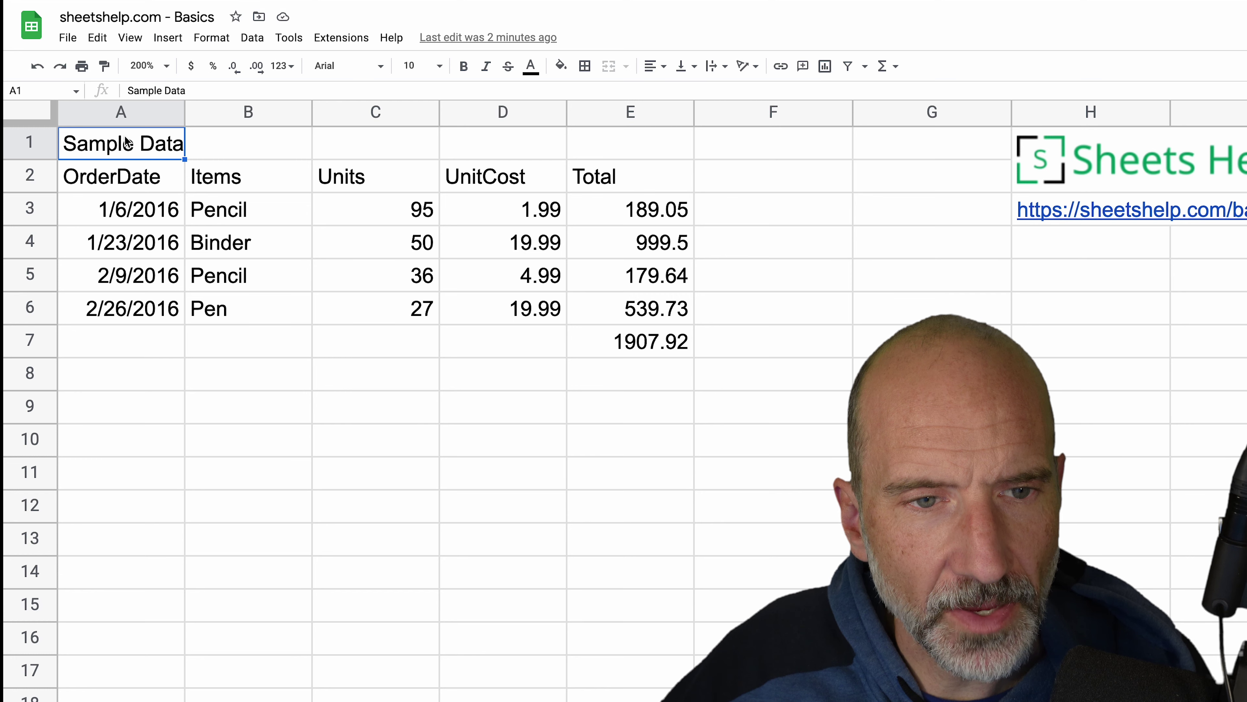
Step: Merge cells A1:E1 and centre the "Sample Data" title horizontally across them
drag(126, 137, 606, 138)
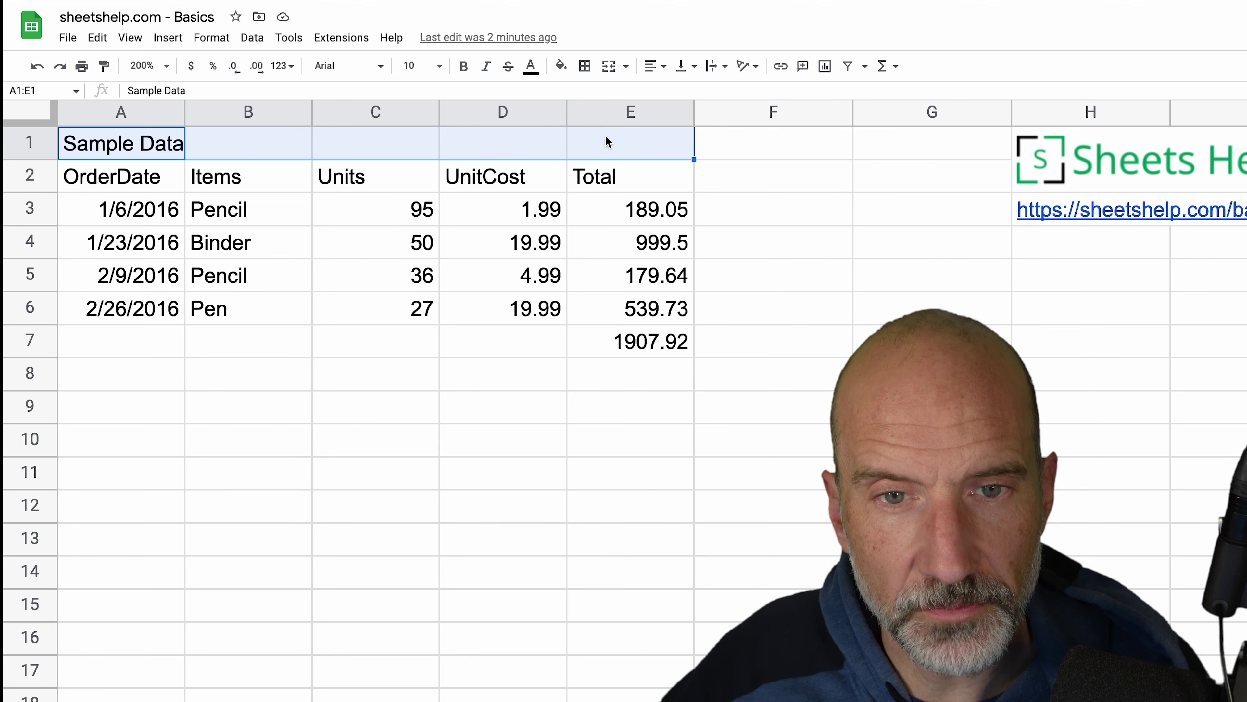
click(612, 72)
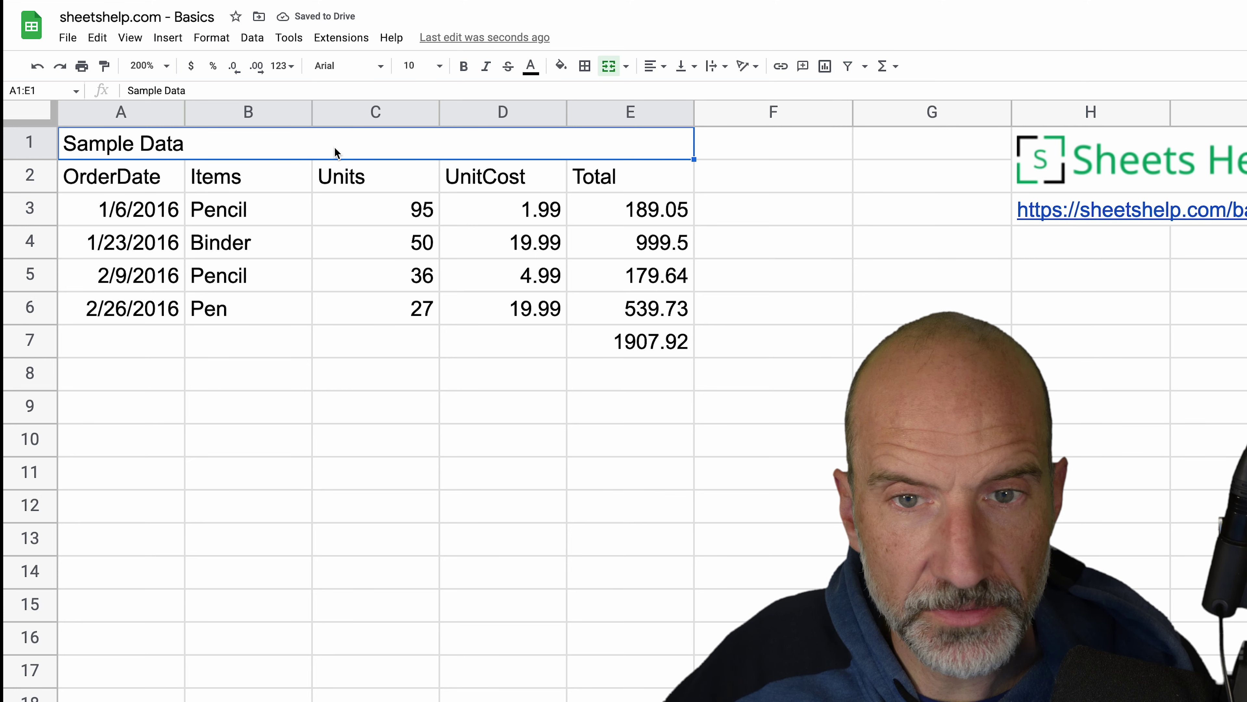
click(666, 62)
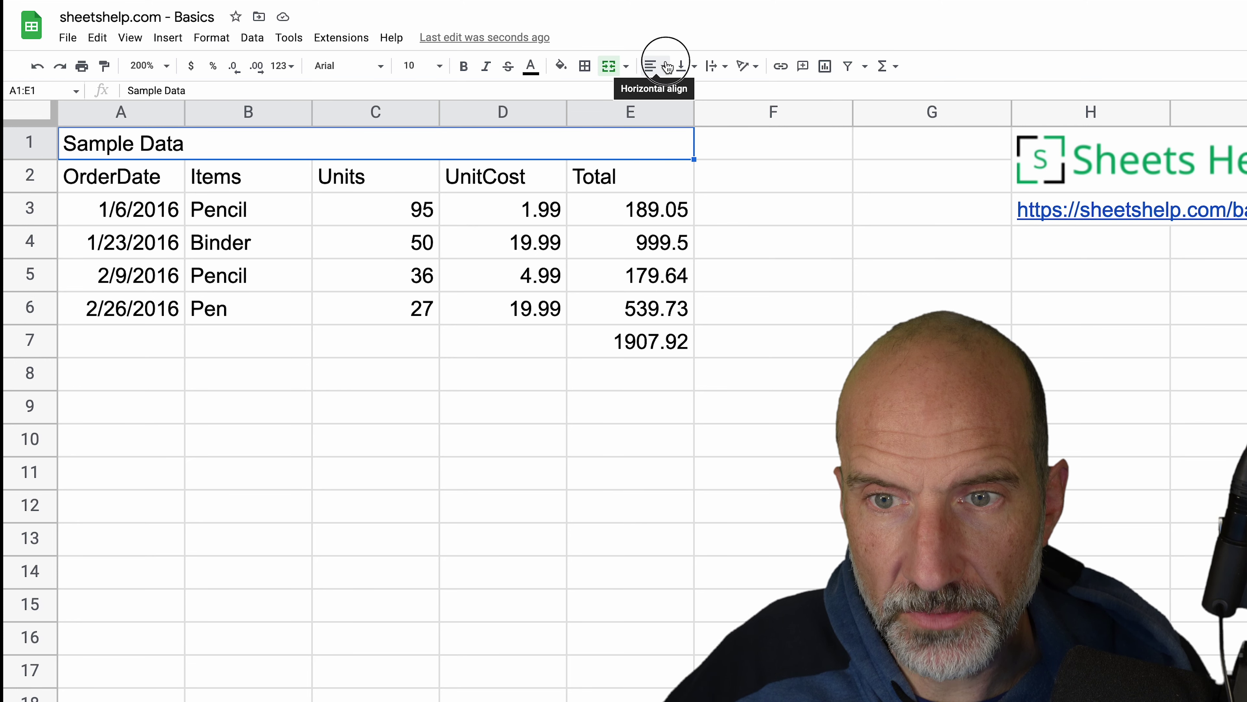
click(672, 92)
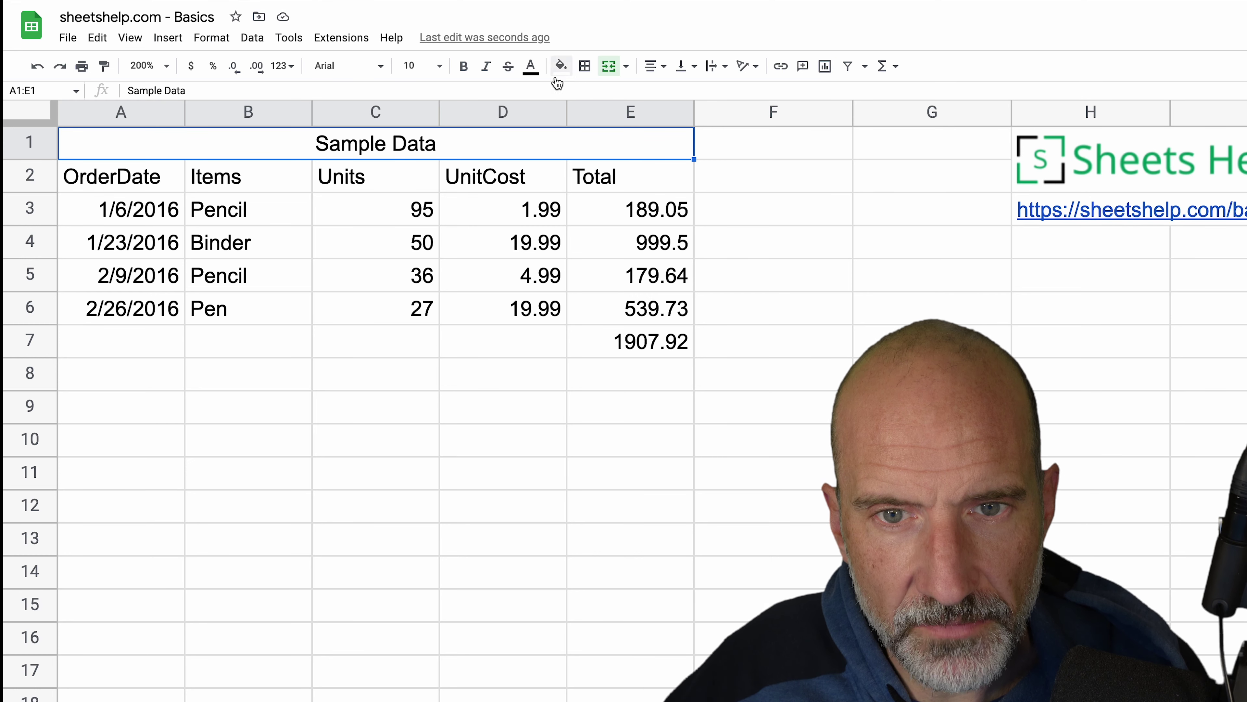
Step: Set the merged "Sample Data" title to font size 14 and make it bold
click(442, 68)
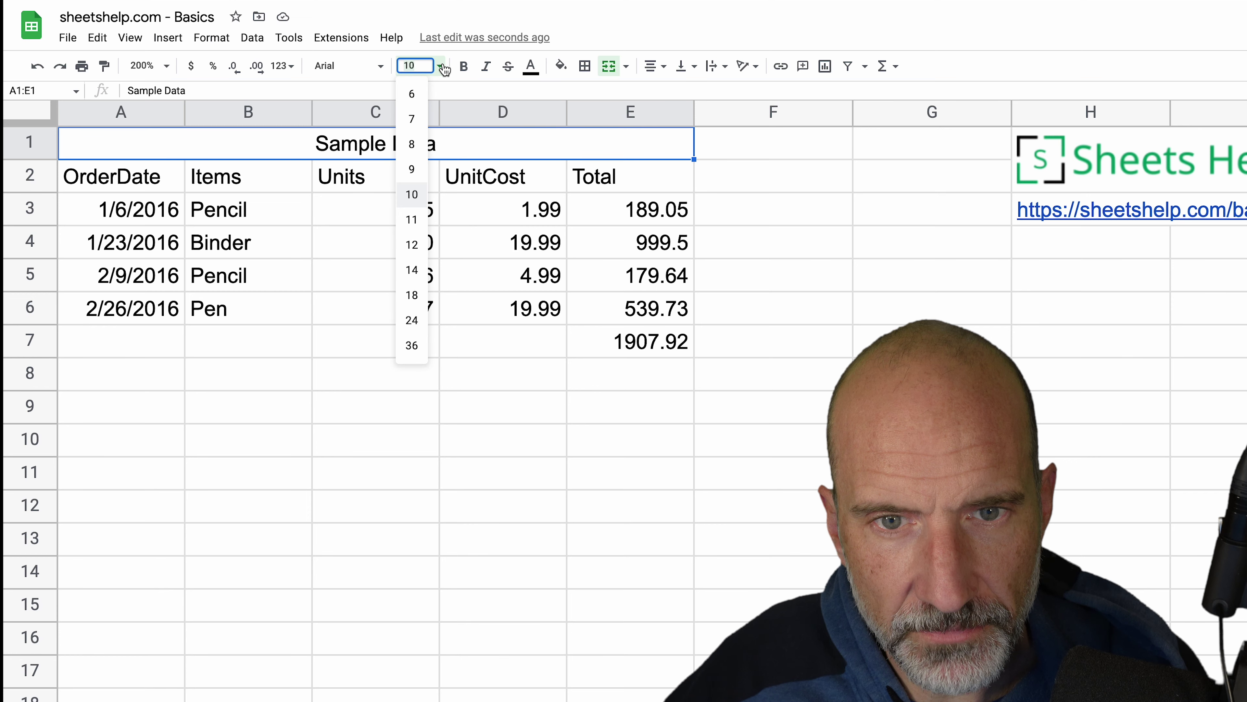
click(412, 271)
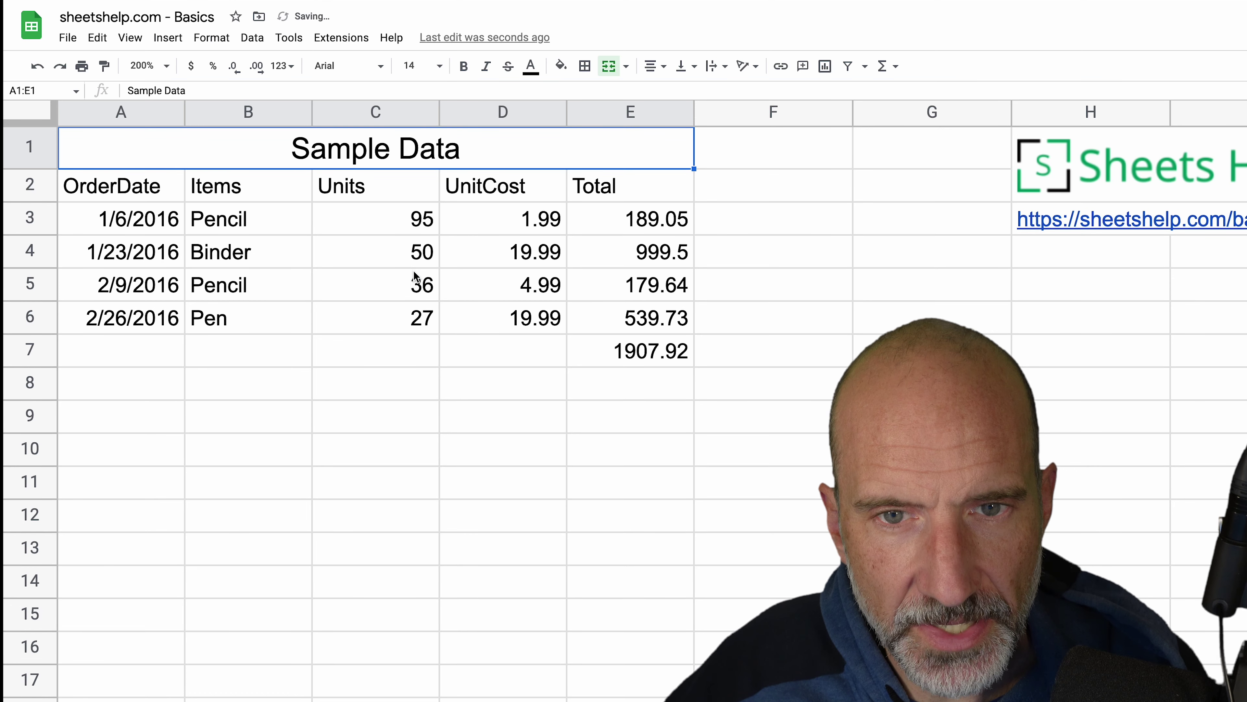
click(465, 68)
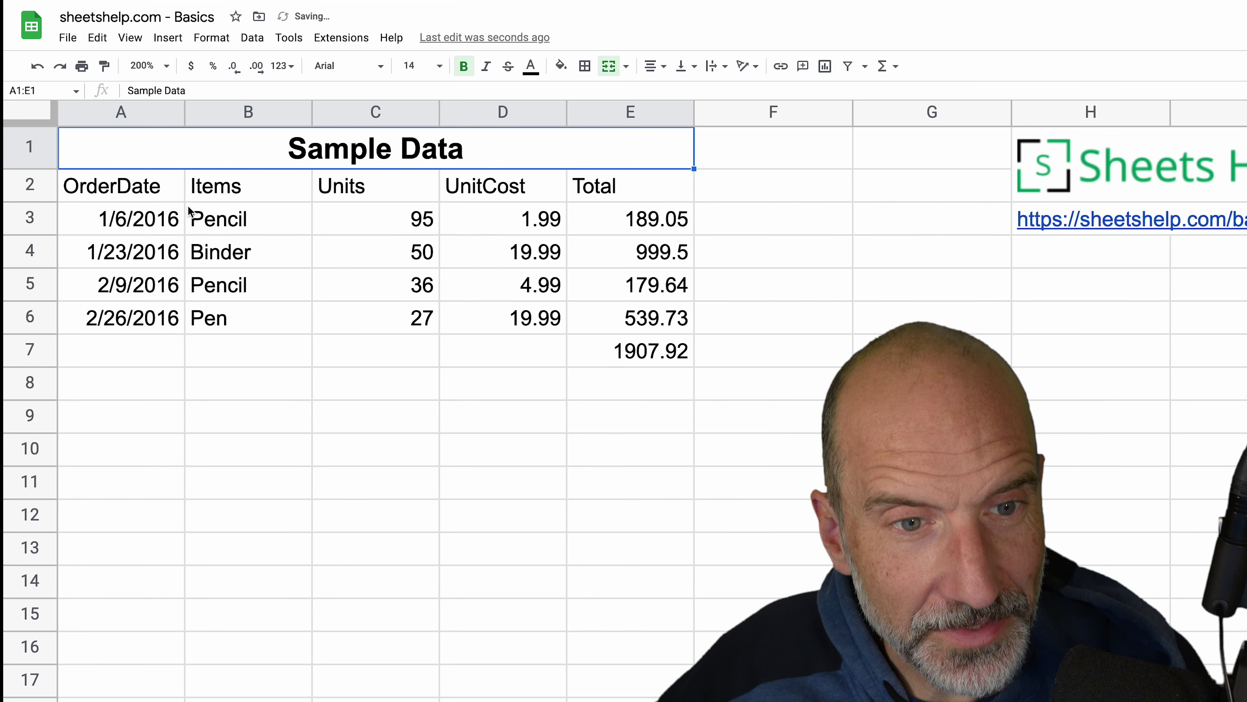
Step: Apply the default green alternating colors style with header and footer to the table range A2:E7
click(149, 189)
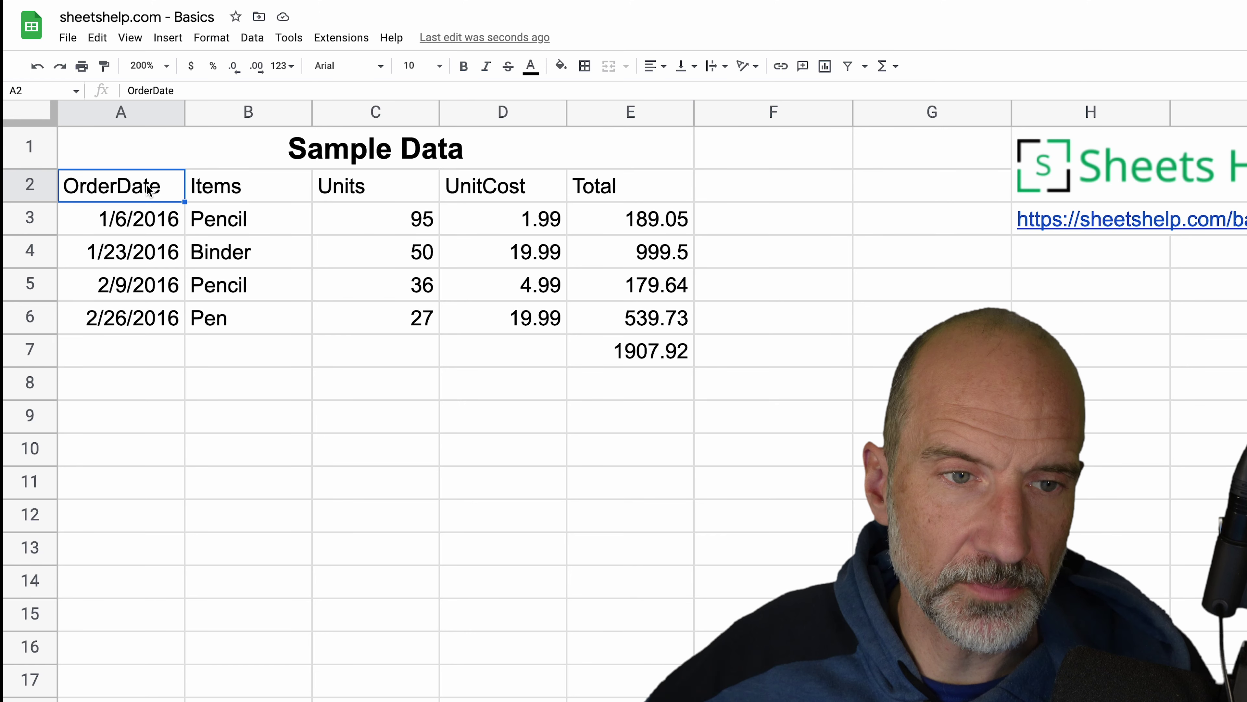
drag(150, 189, 604, 338)
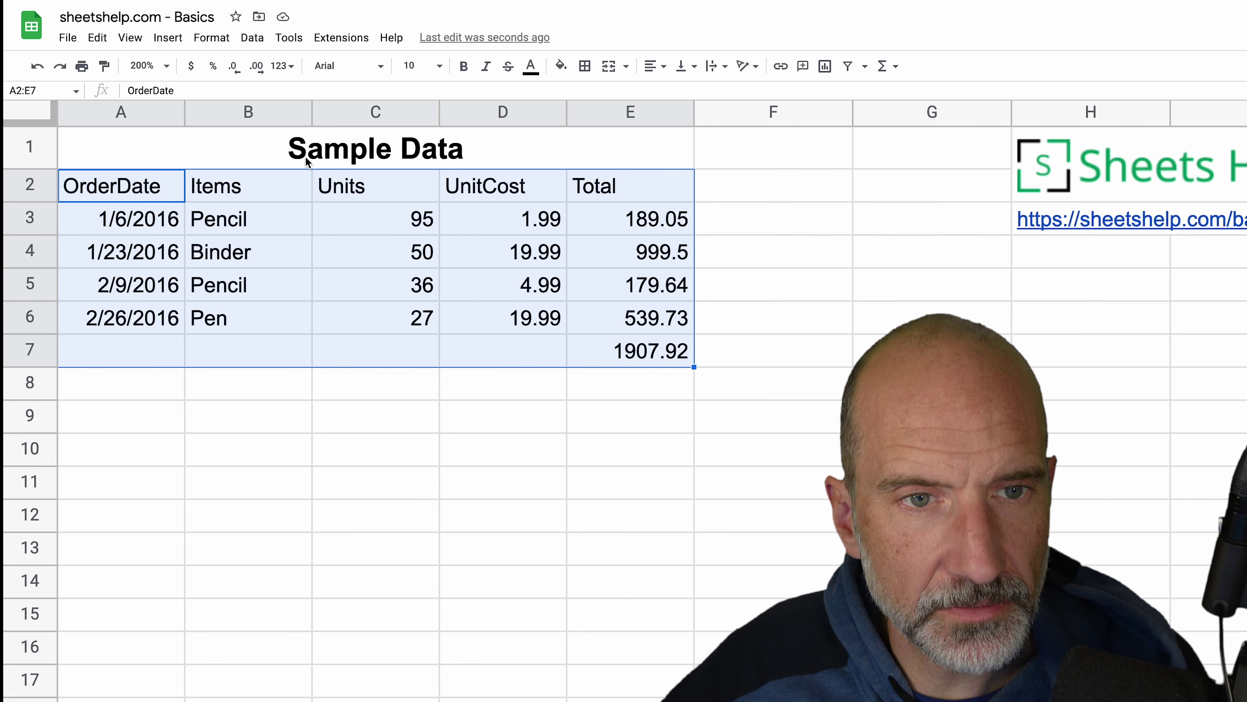
click(212, 39)
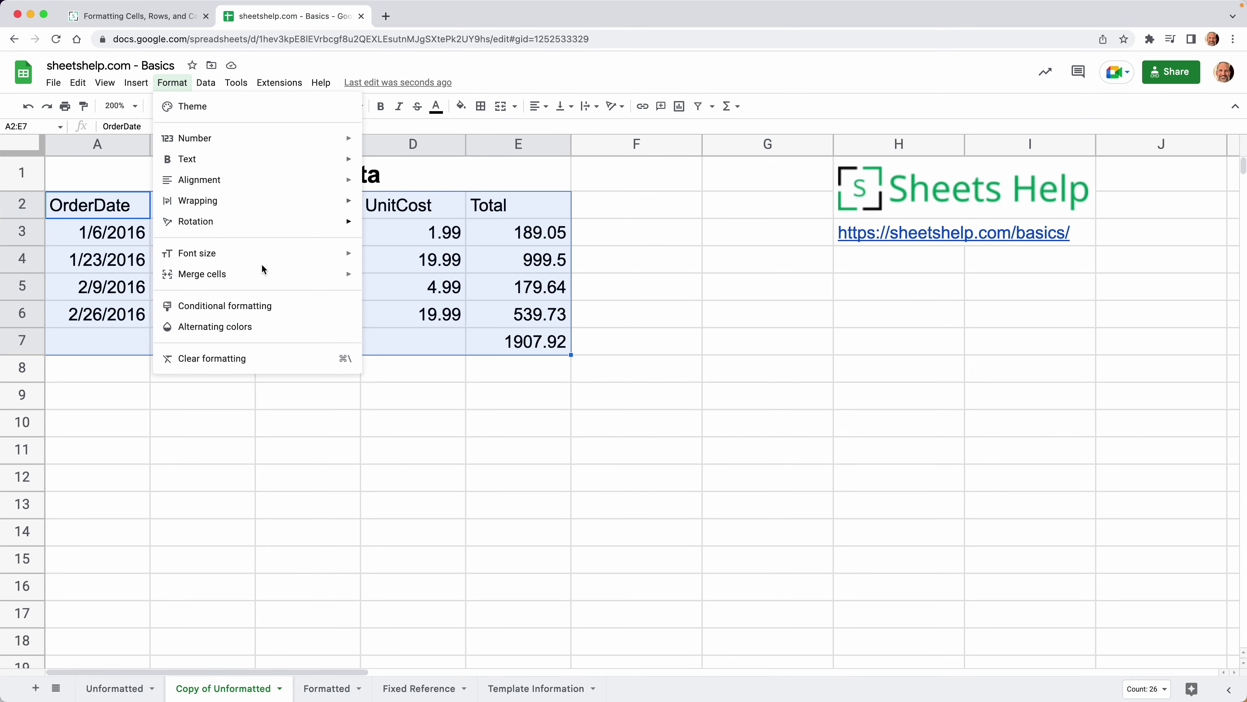
click(259, 326)
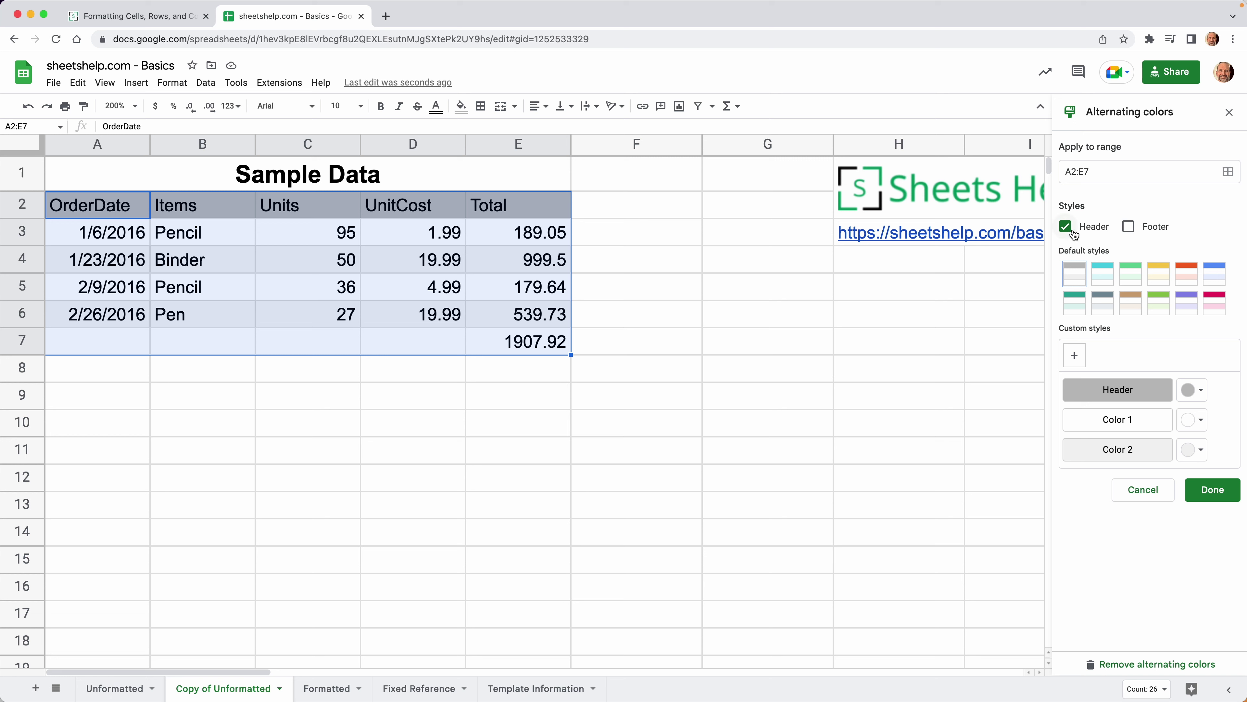
click(1128, 227)
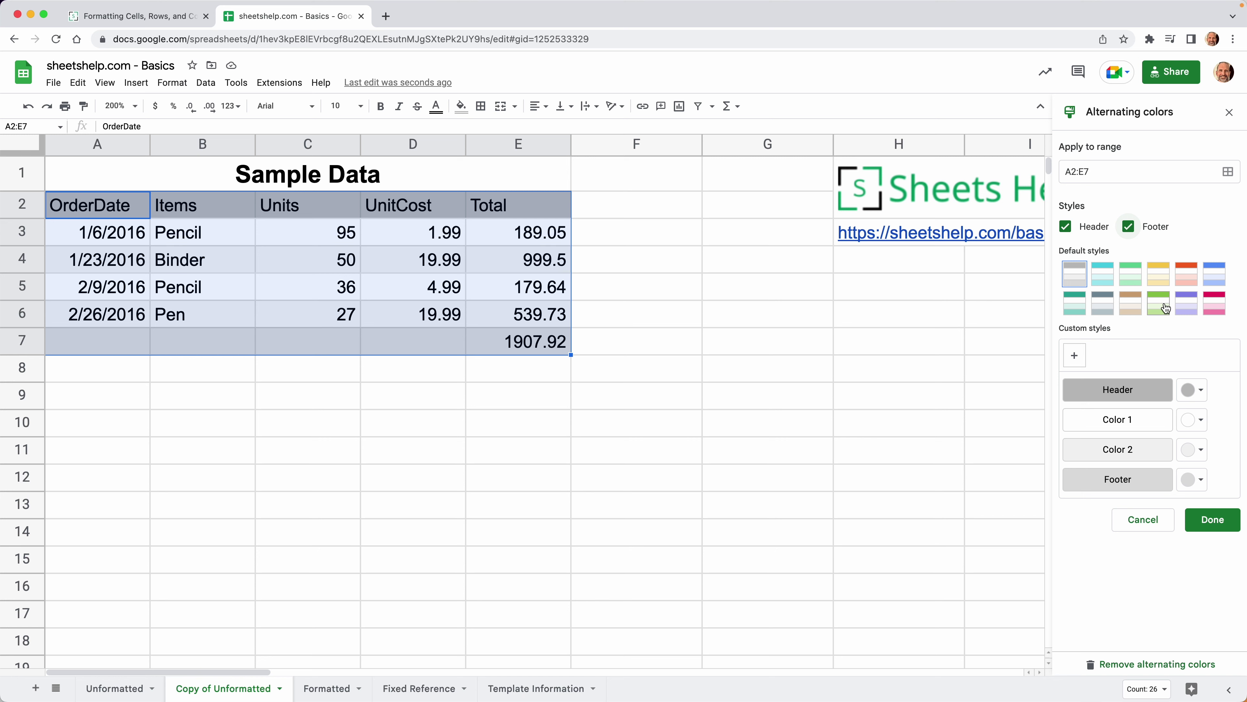
click(1166, 308)
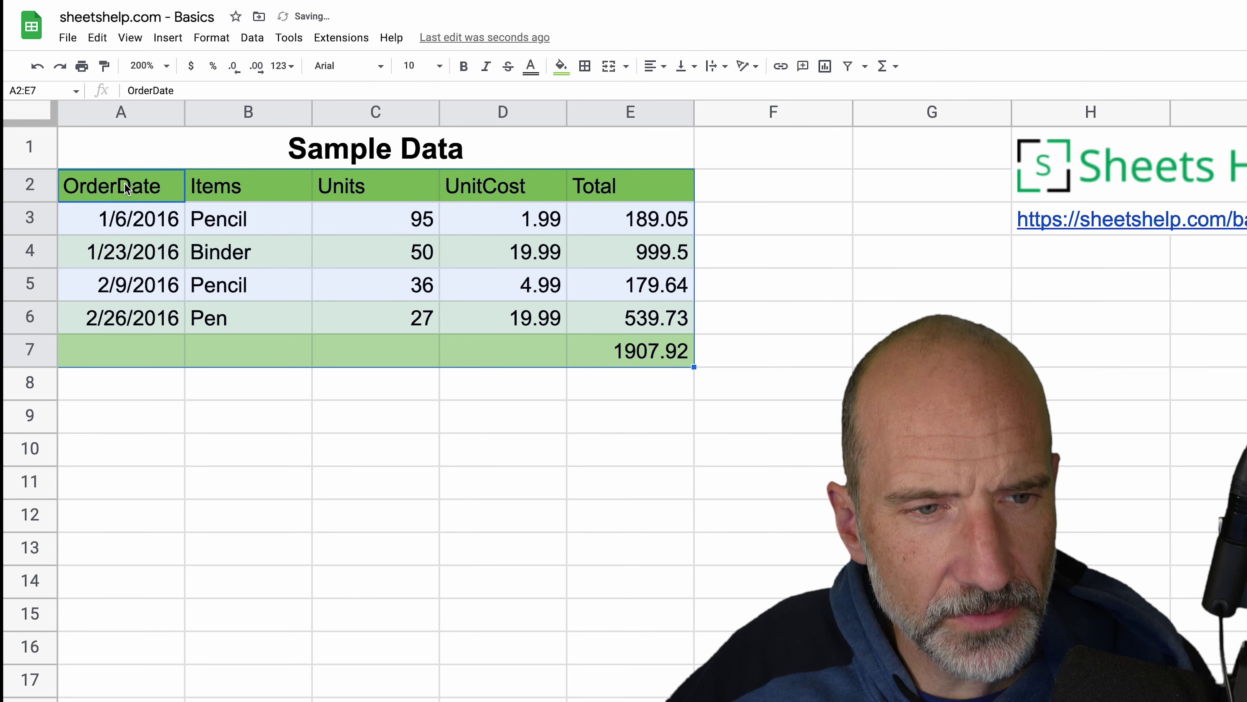
click(39, 184)
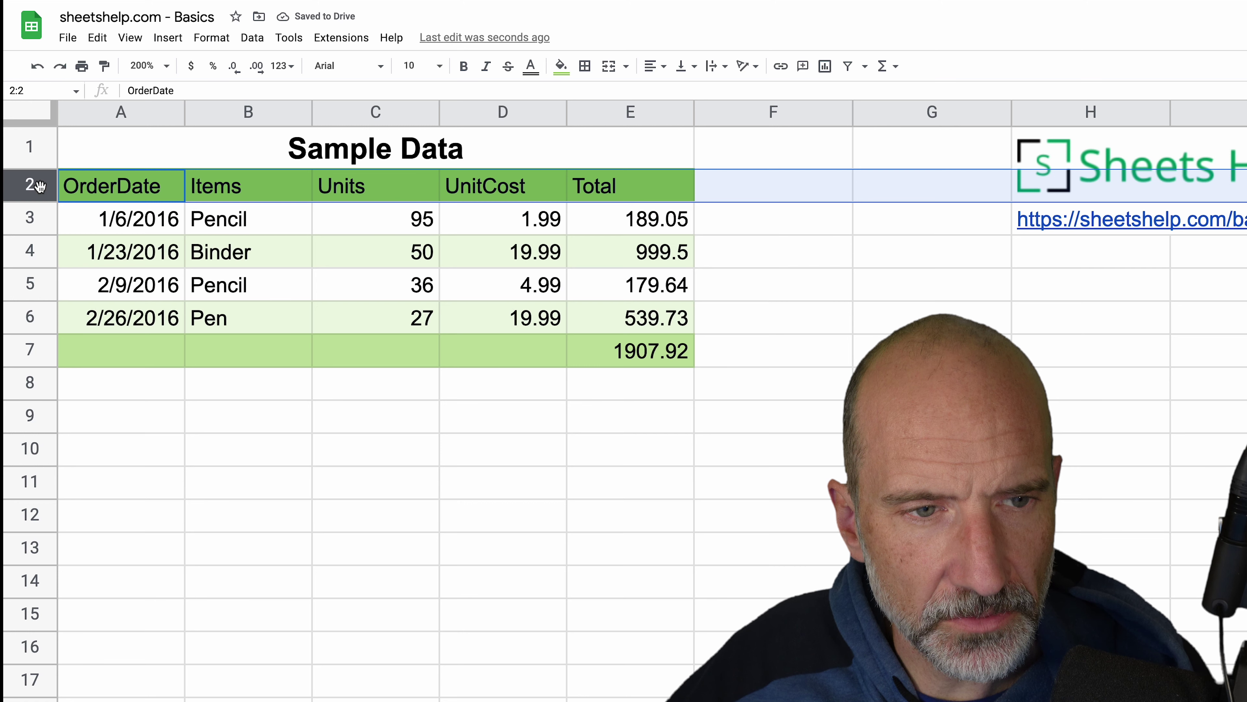
click(33, 219)
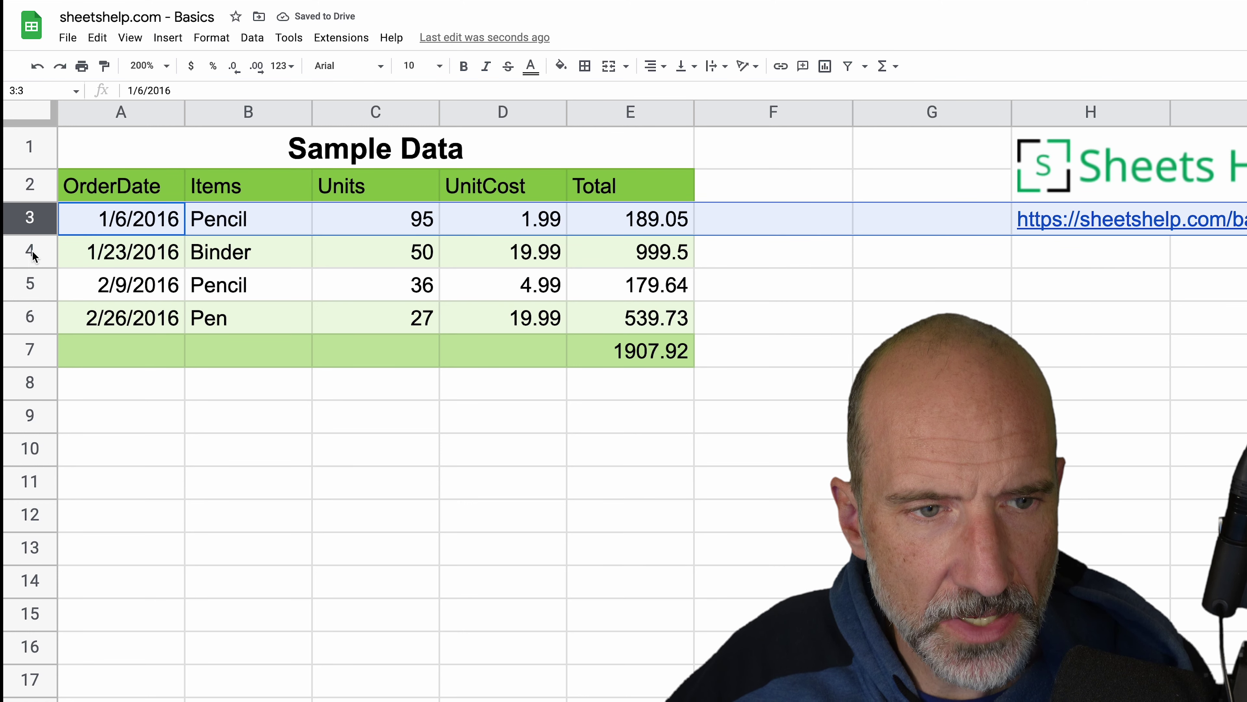
click(31, 251)
click(32, 223)
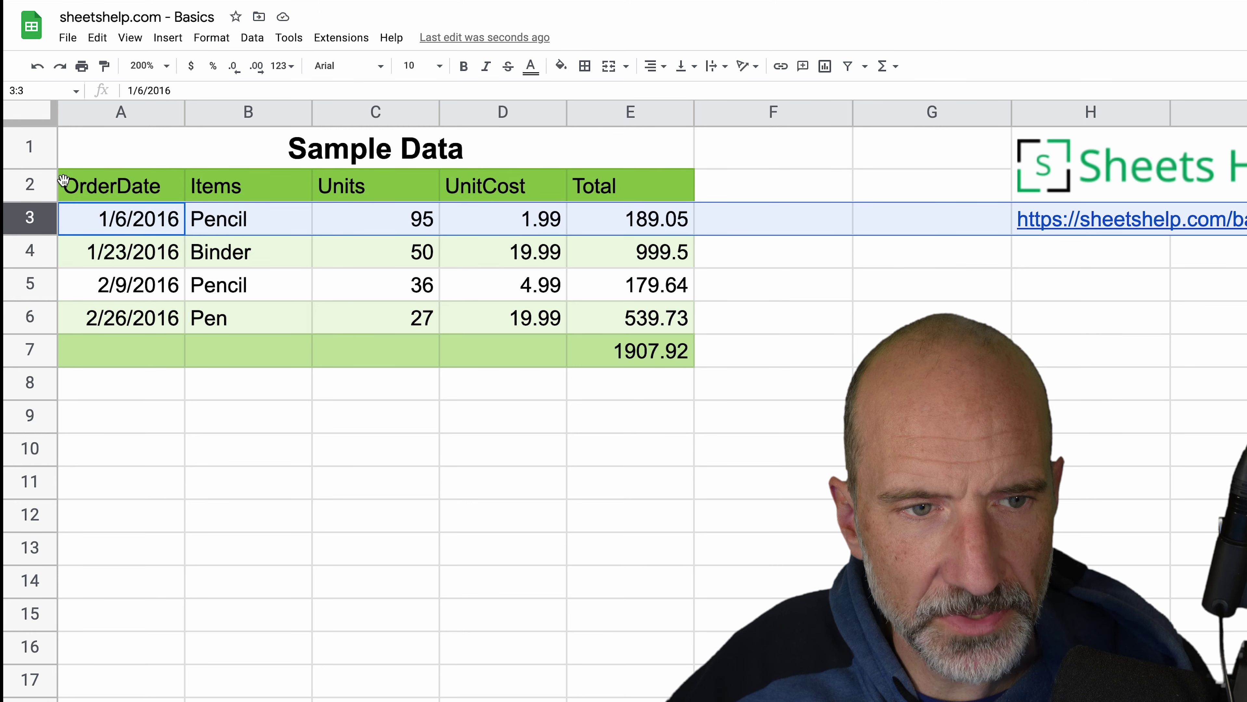
drag(762, 177, 980, 181)
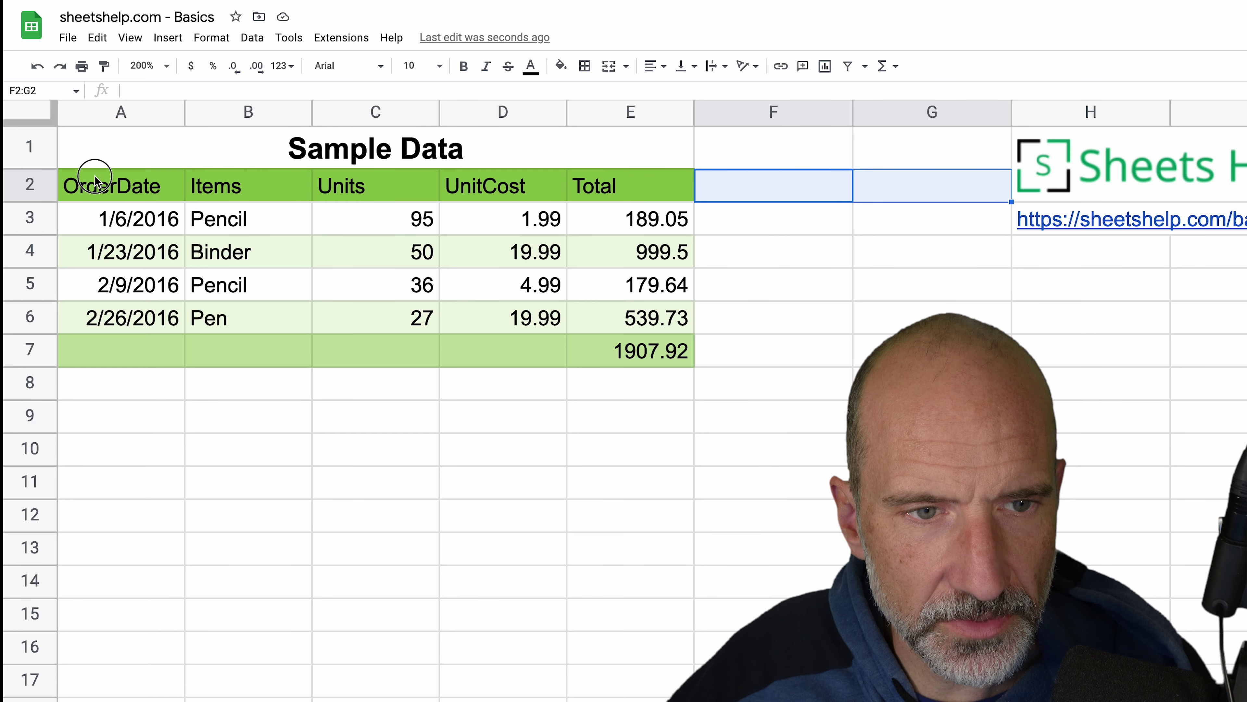
Step: Make the column headings in A2:E2 bold and centre them horizontally
drag(95, 182, 597, 188)
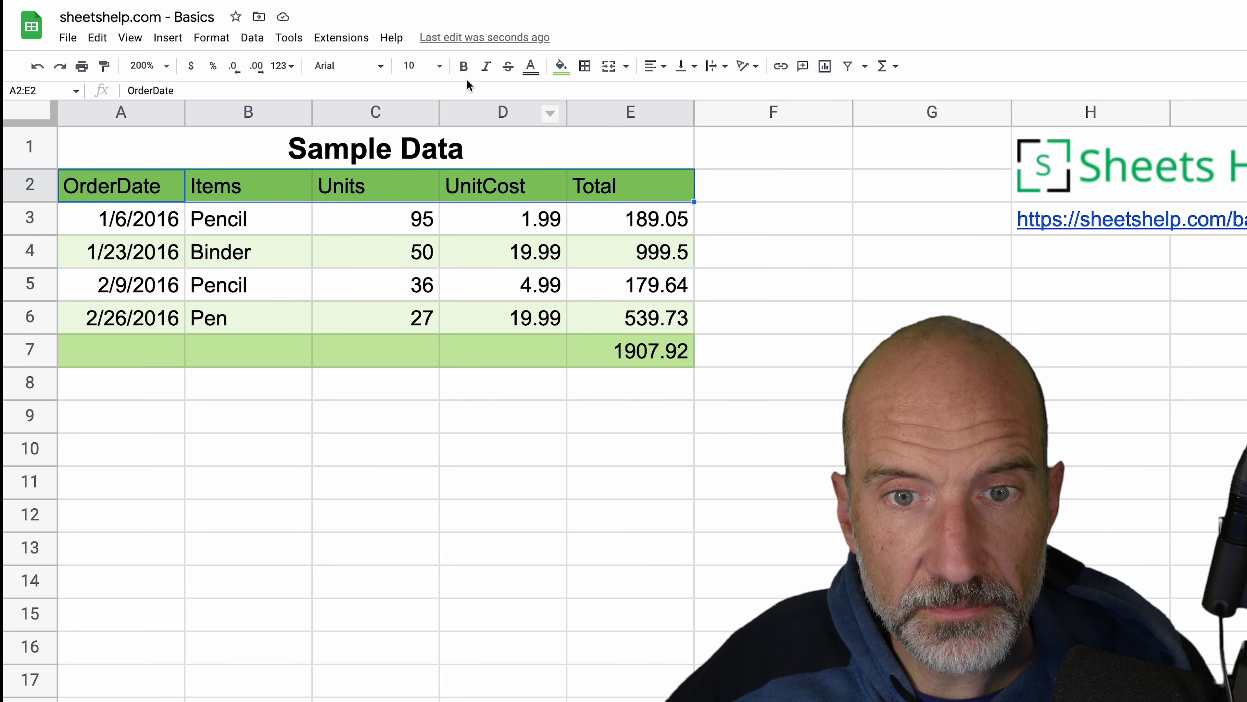
click(463, 69)
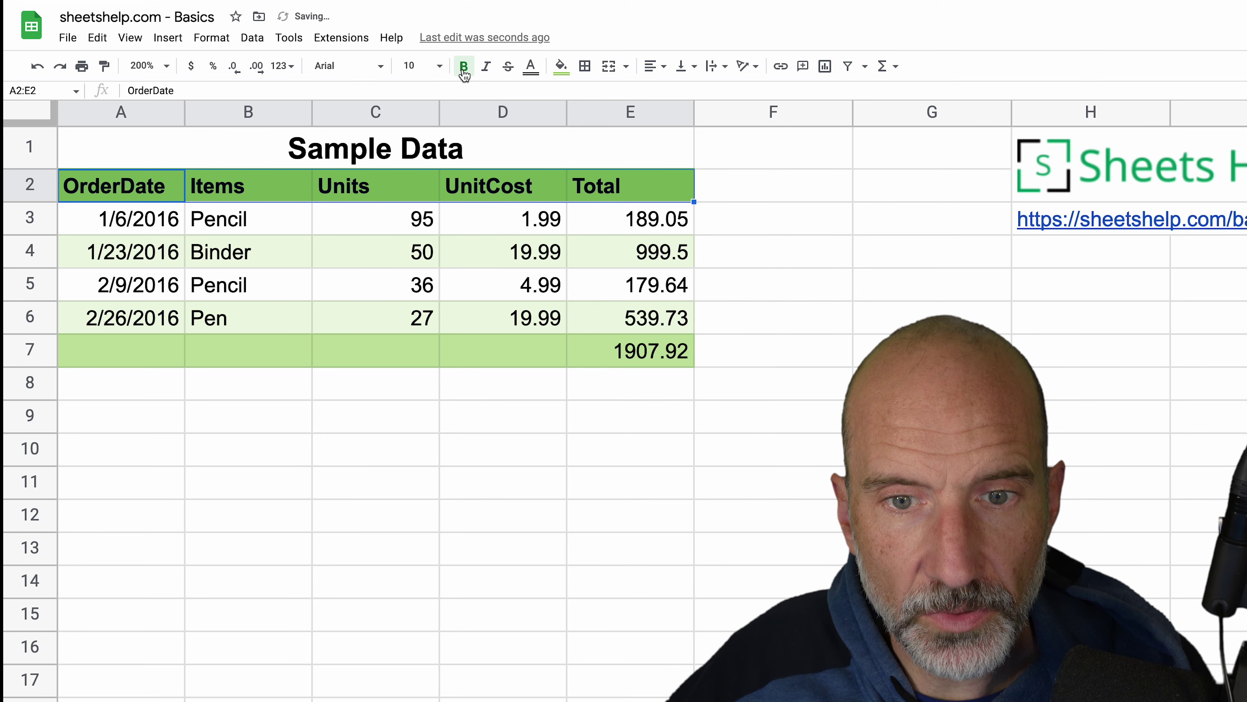
click(663, 72)
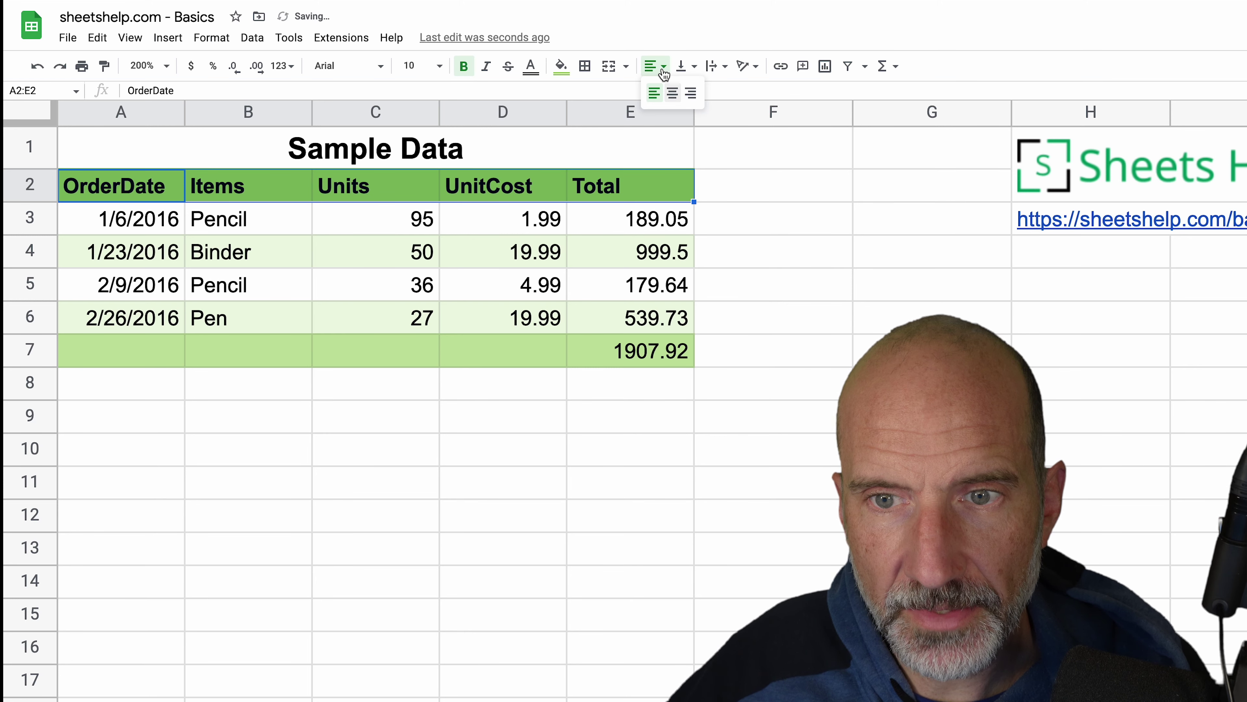
click(672, 93)
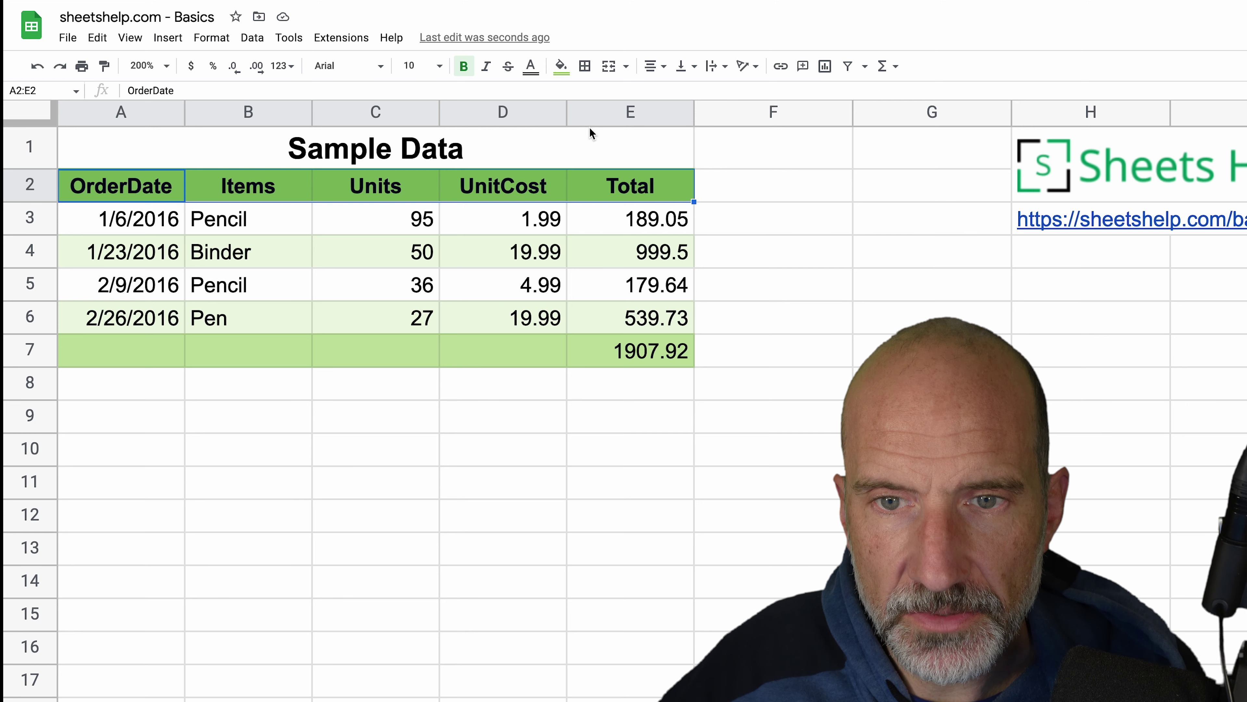
Step: Add a thick black bottom border to the header cells A2:E2
click(585, 67)
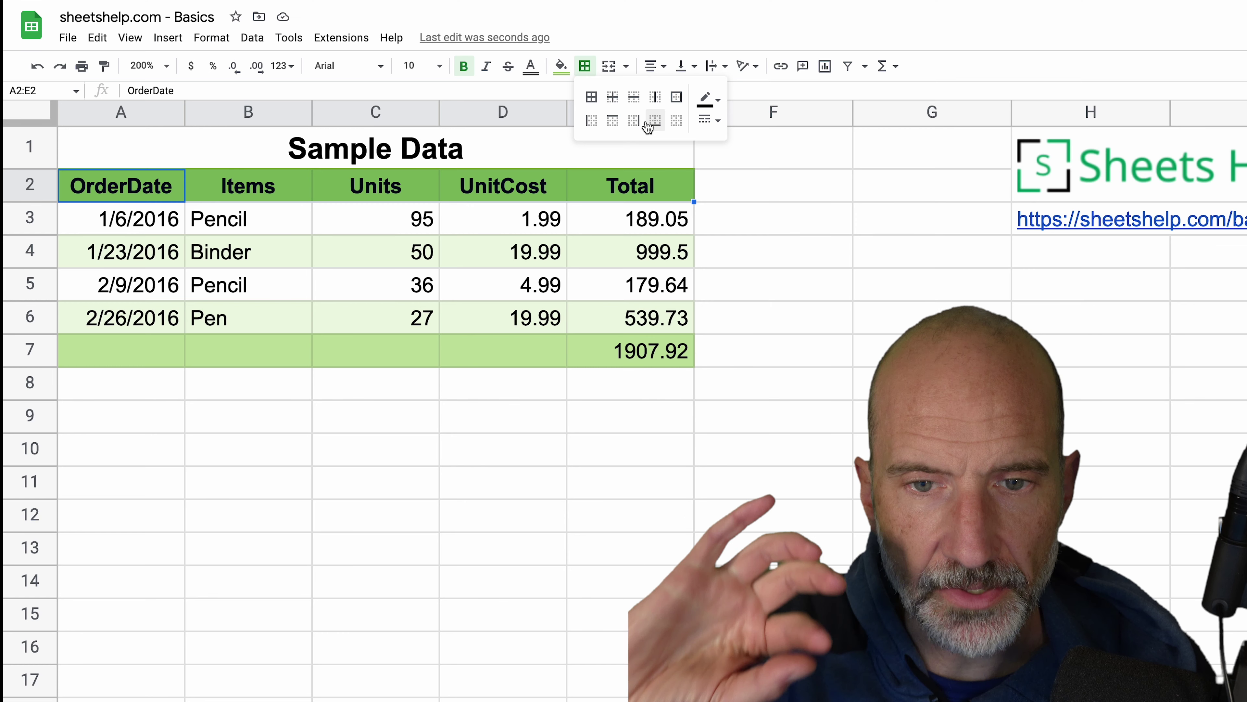
click(708, 123)
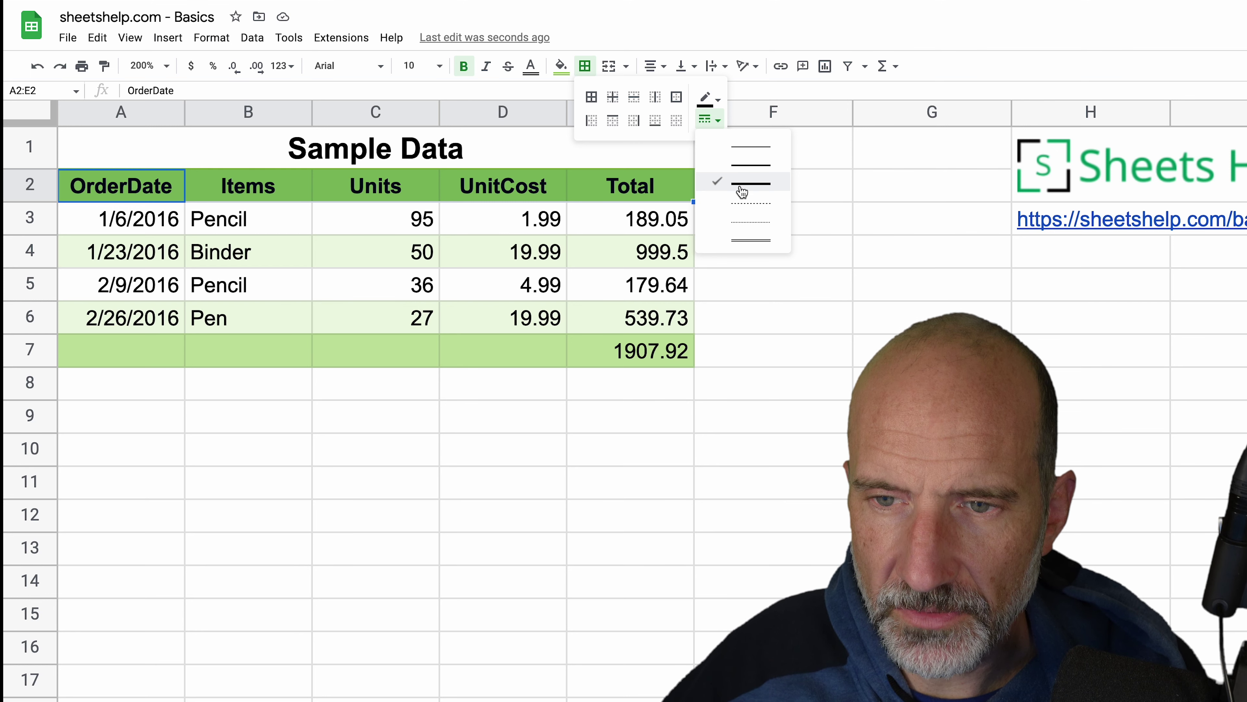
click(732, 165)
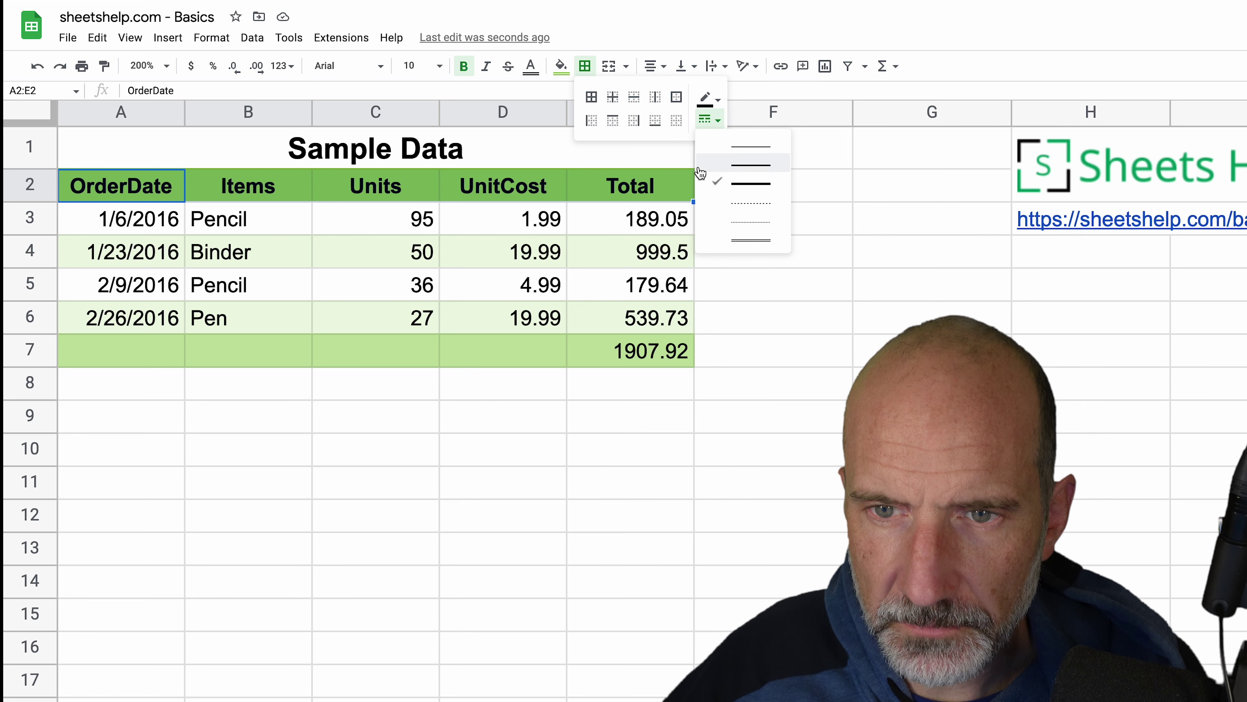
click(655, 129)
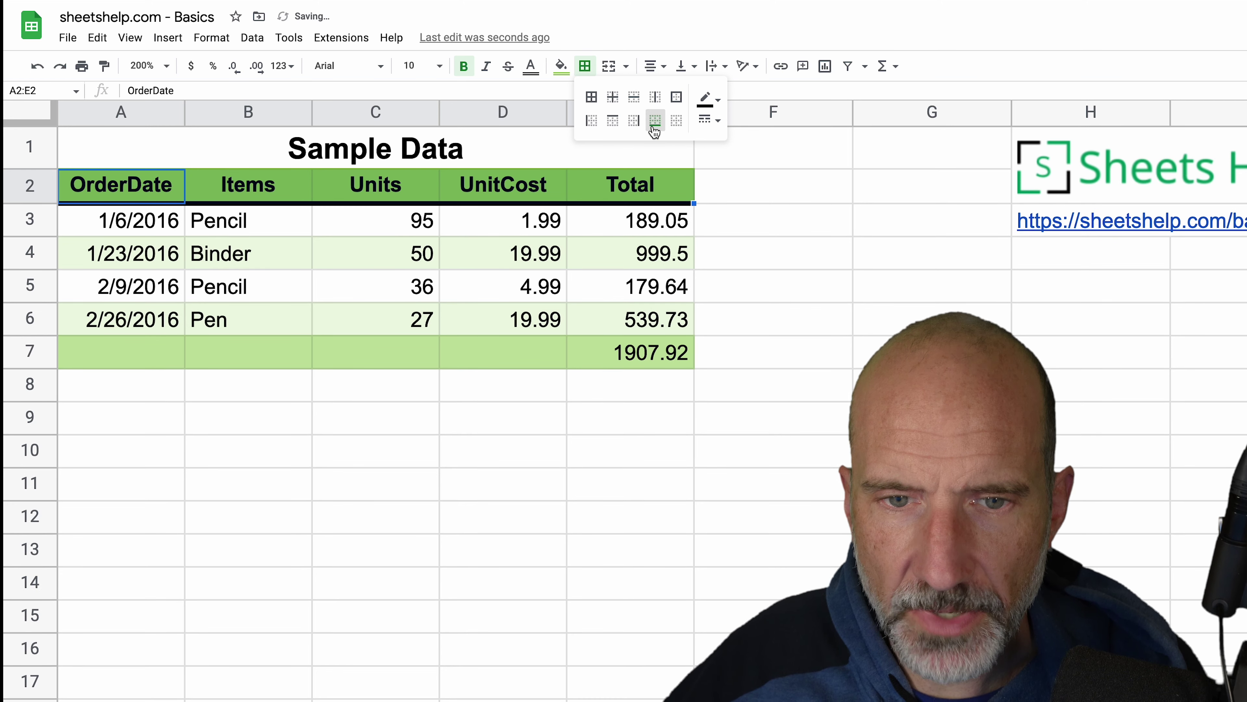
click(785, 217)
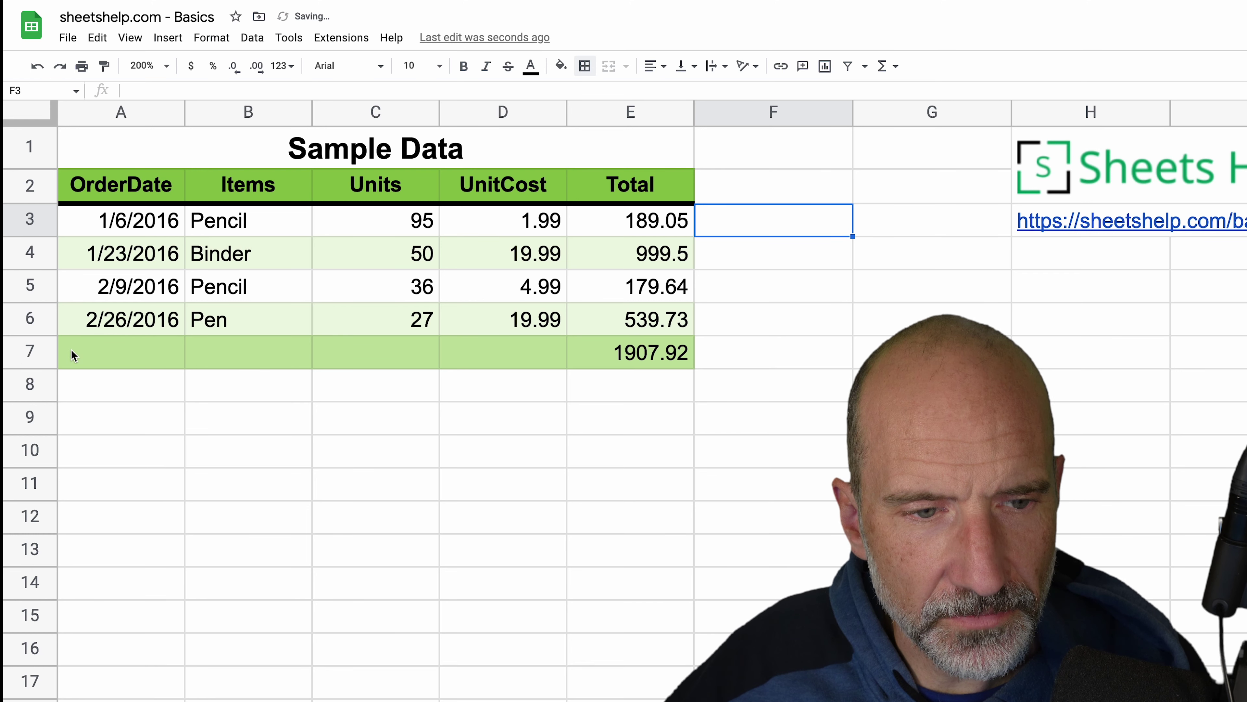
Step: Add a thick black top border to the total row A7:E7 and make that row bold
drag(74, 350, 497, 324)
drag(589, 338, 603, 353)
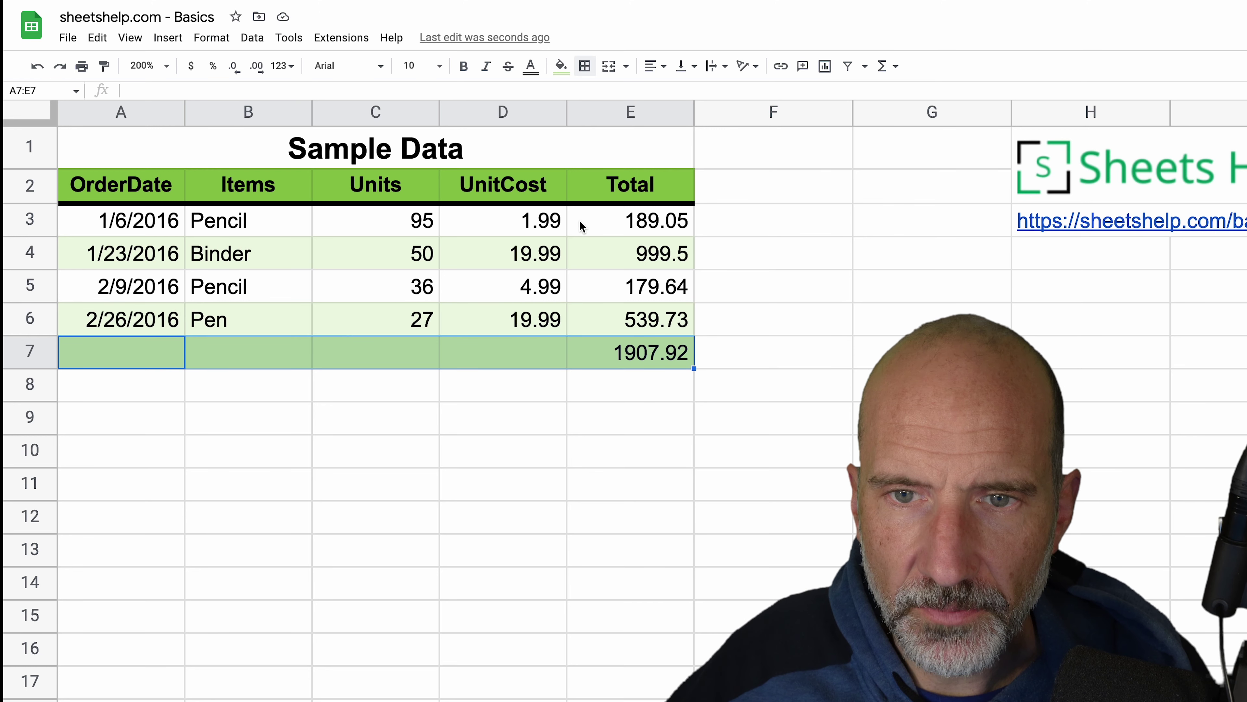
click(585, 68)
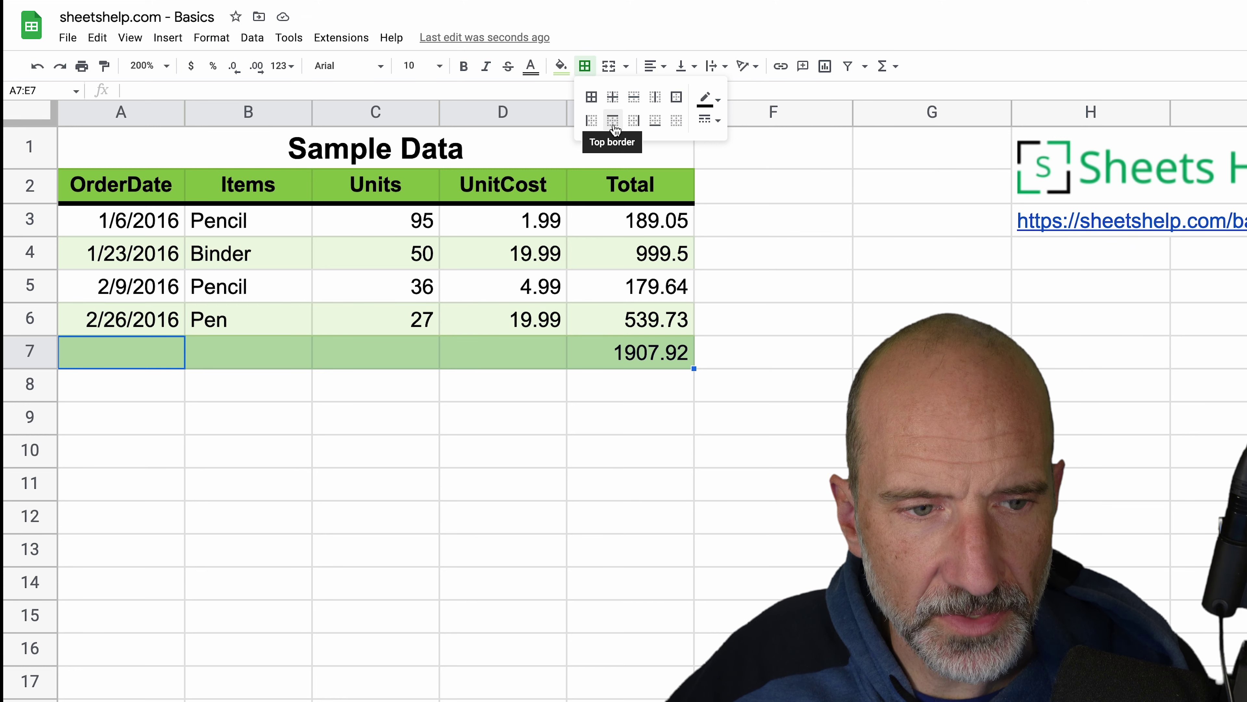
click(613, 121)
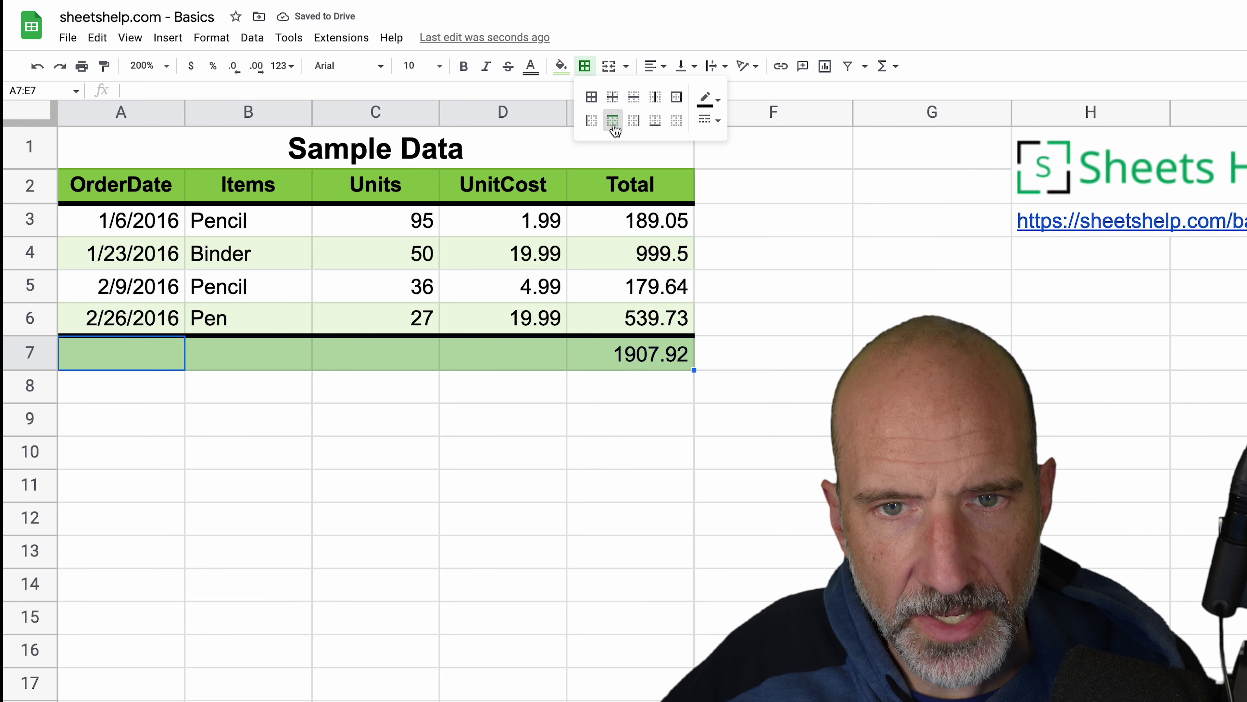
click(464, 66)
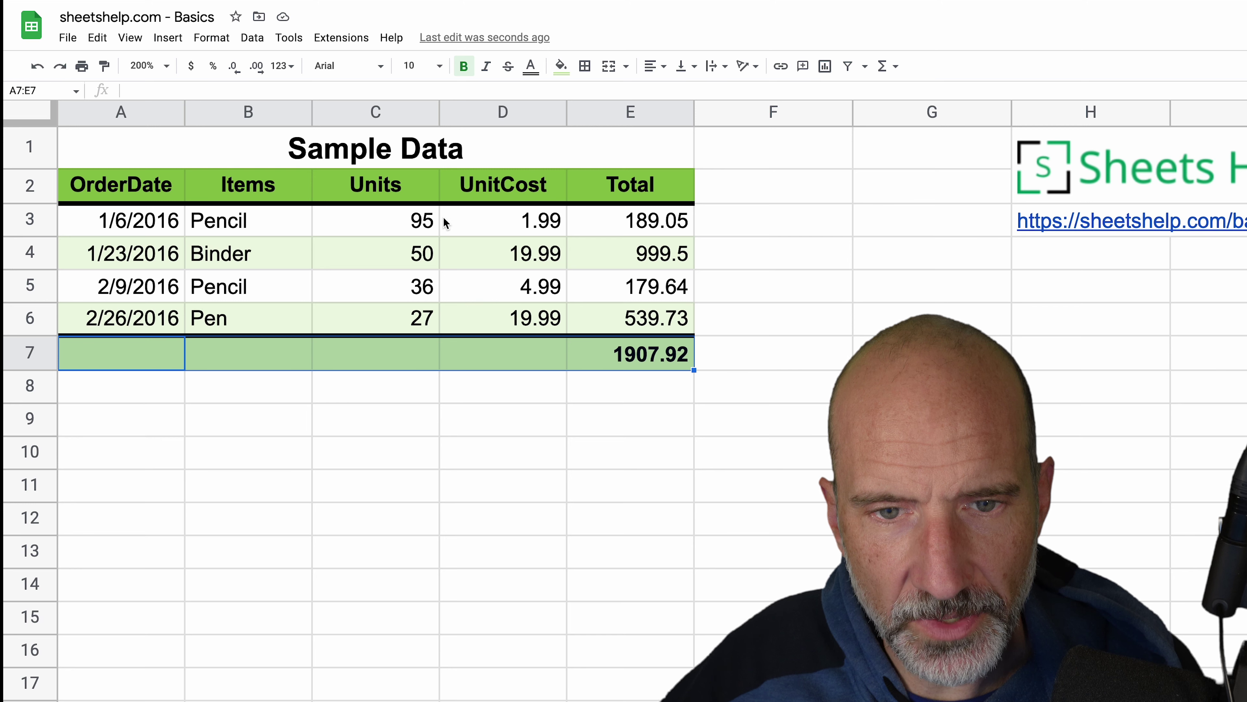
click(407, 221)
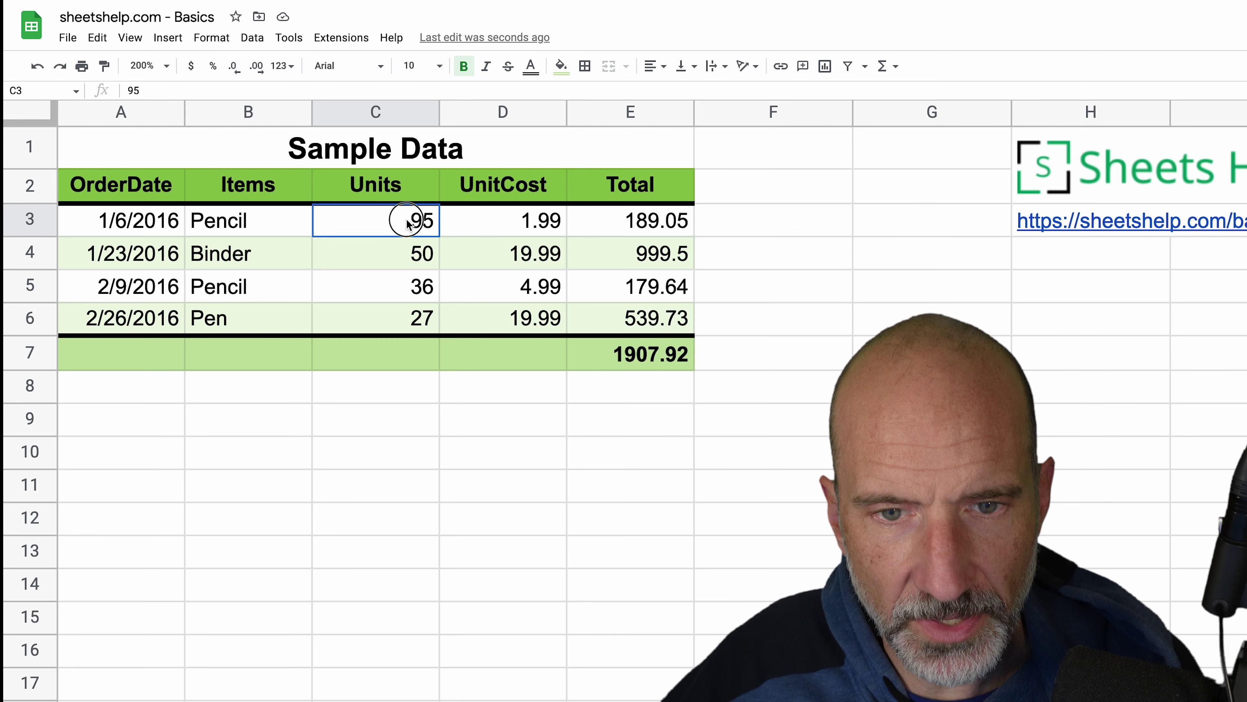
click(481, 223)
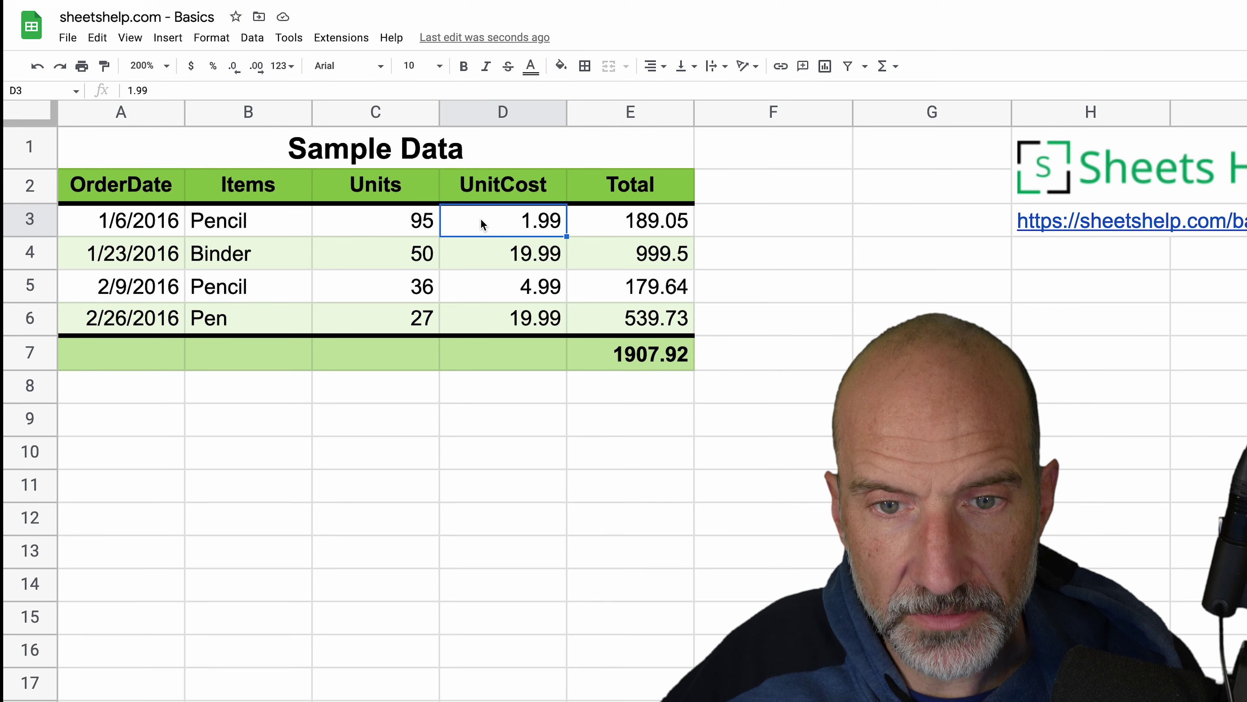
click(600, 227)
click(532, 267)
click(620, 266)
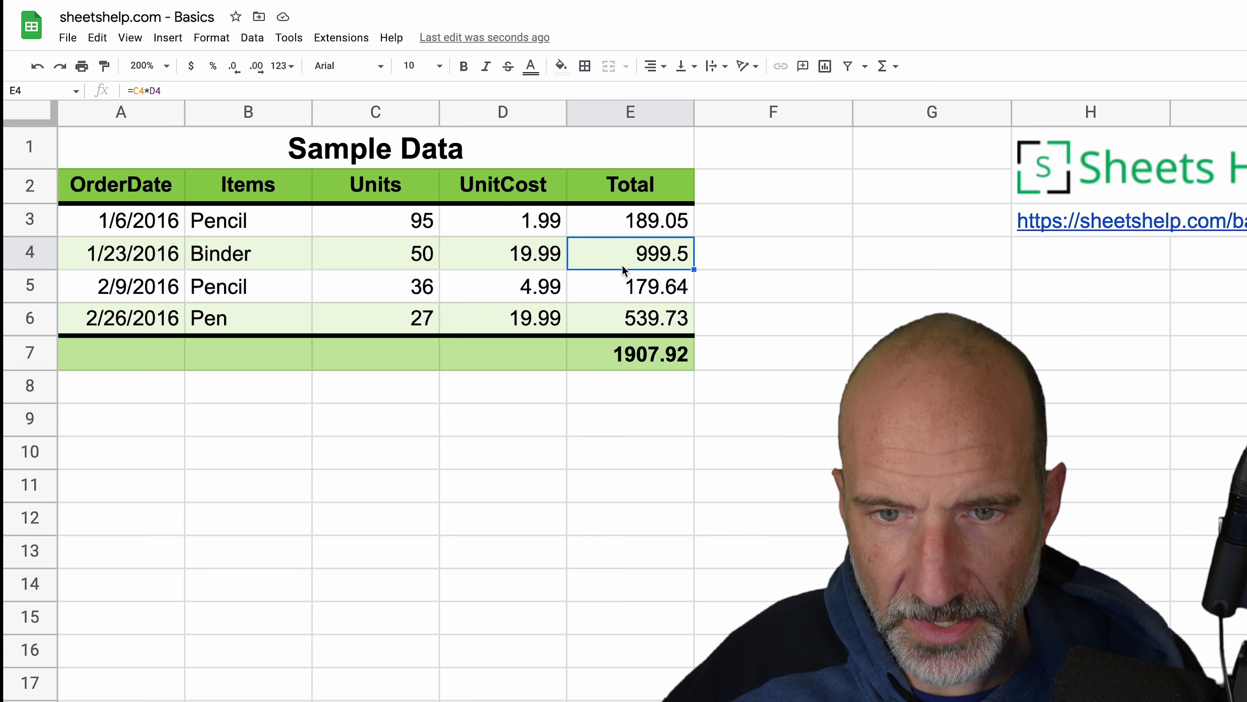
Step: Format the unit costs and totals in D3:E7 as currency with a dollar sign
drag(497, 214, 666, 352)
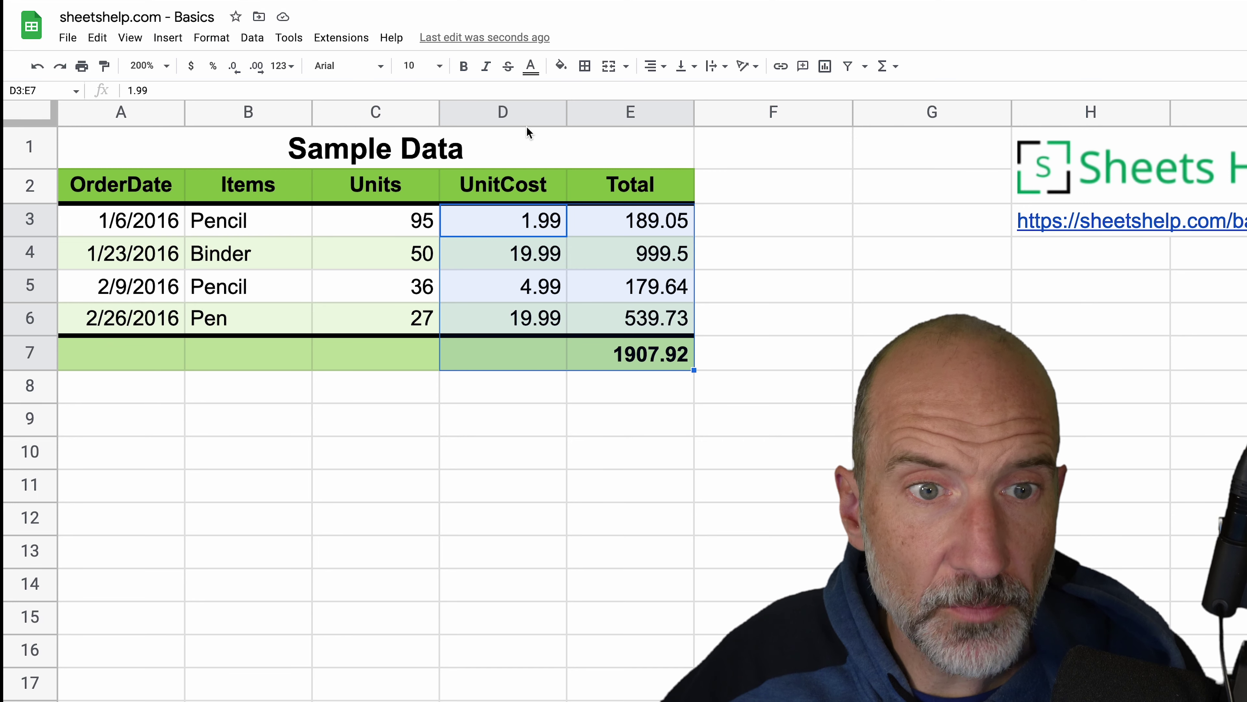
click(195, 74)
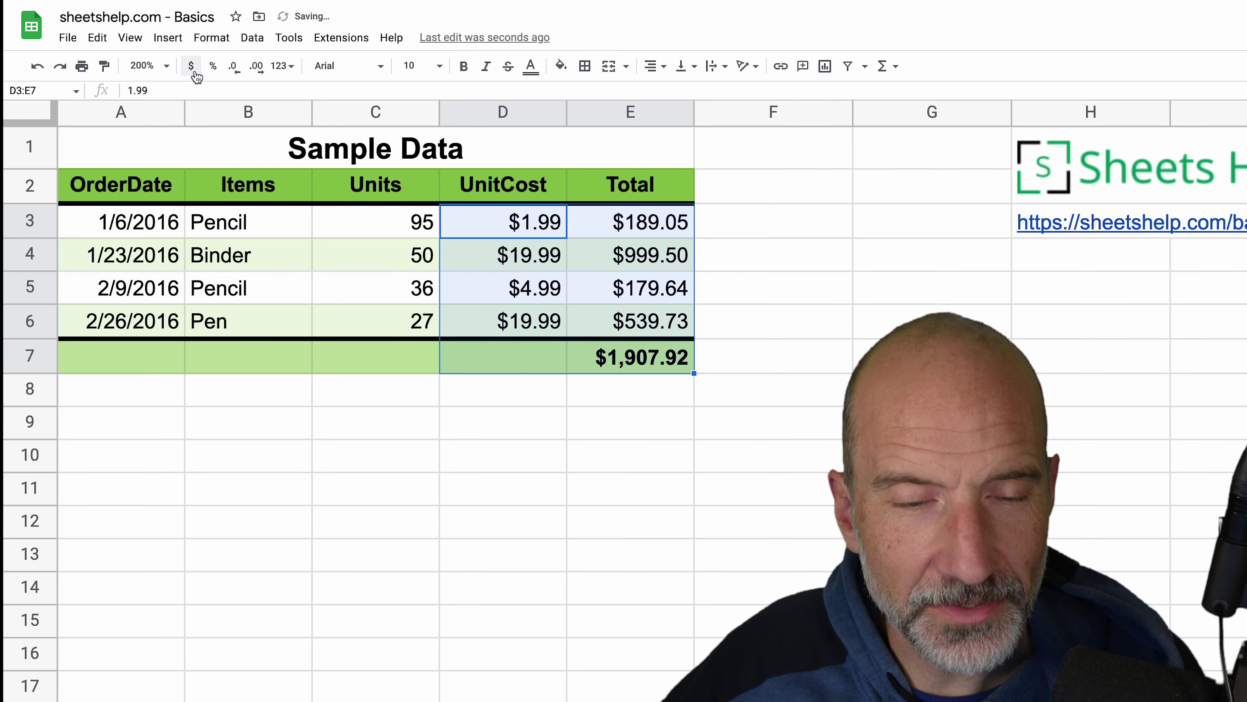
Step: Create a filter on the table range A2:E6, from the column headings through the last data row, excluding the total row
click(274, 200)
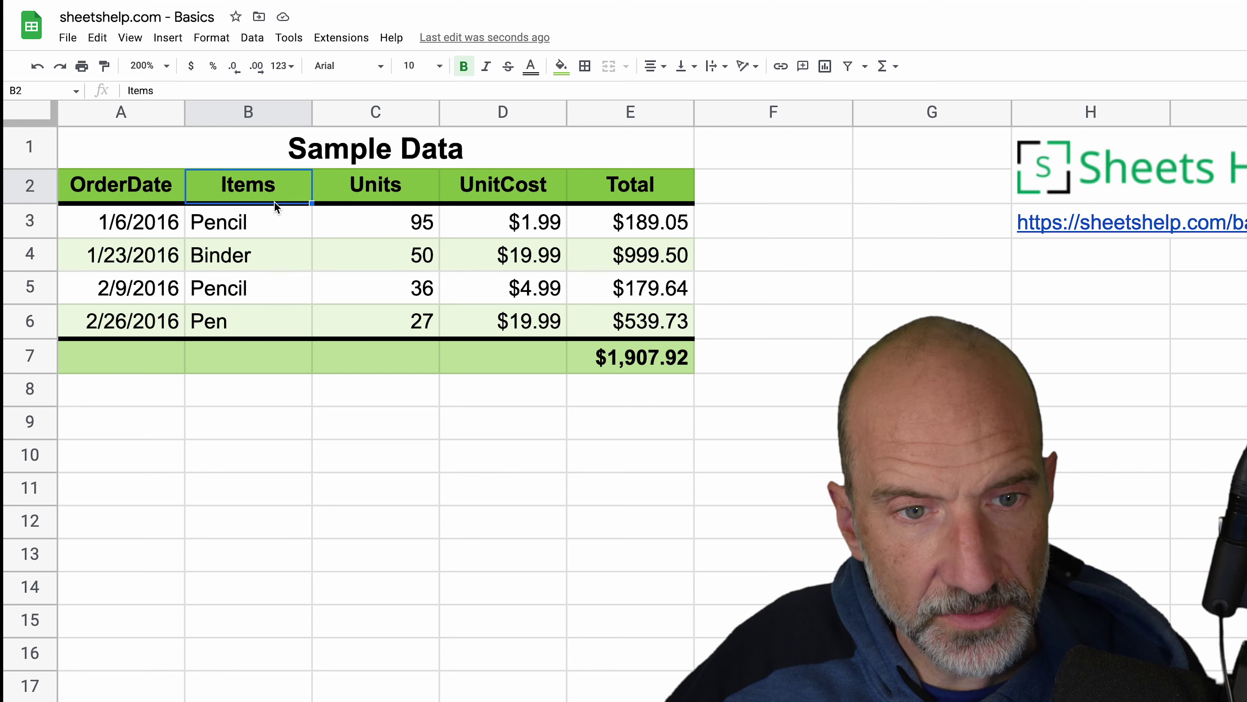
drag(162, 190, 613, 320)
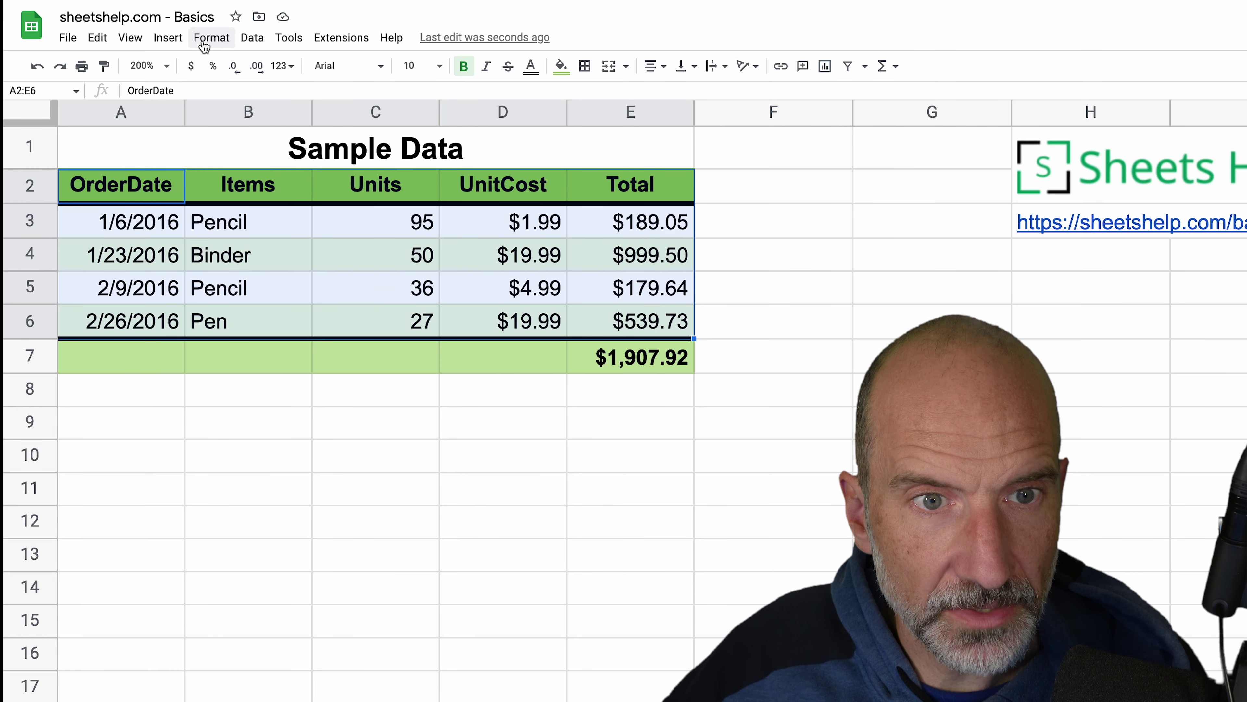
click(252, 38)
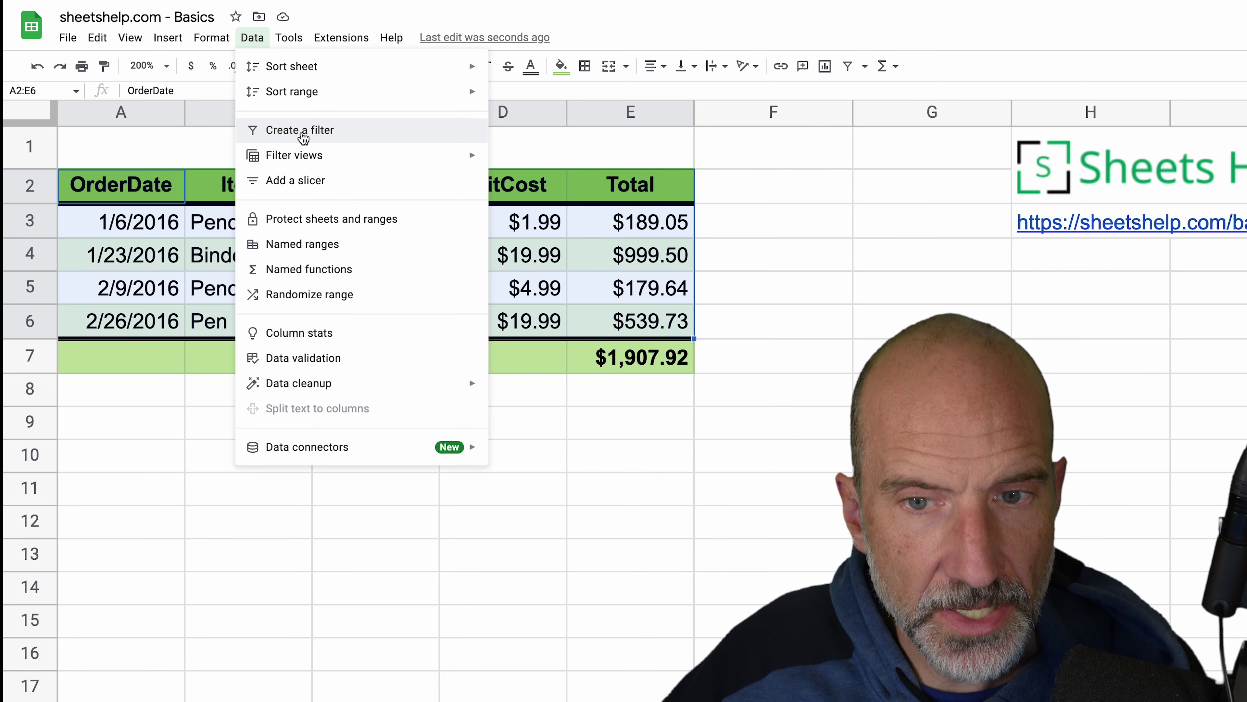
click(270, 130)
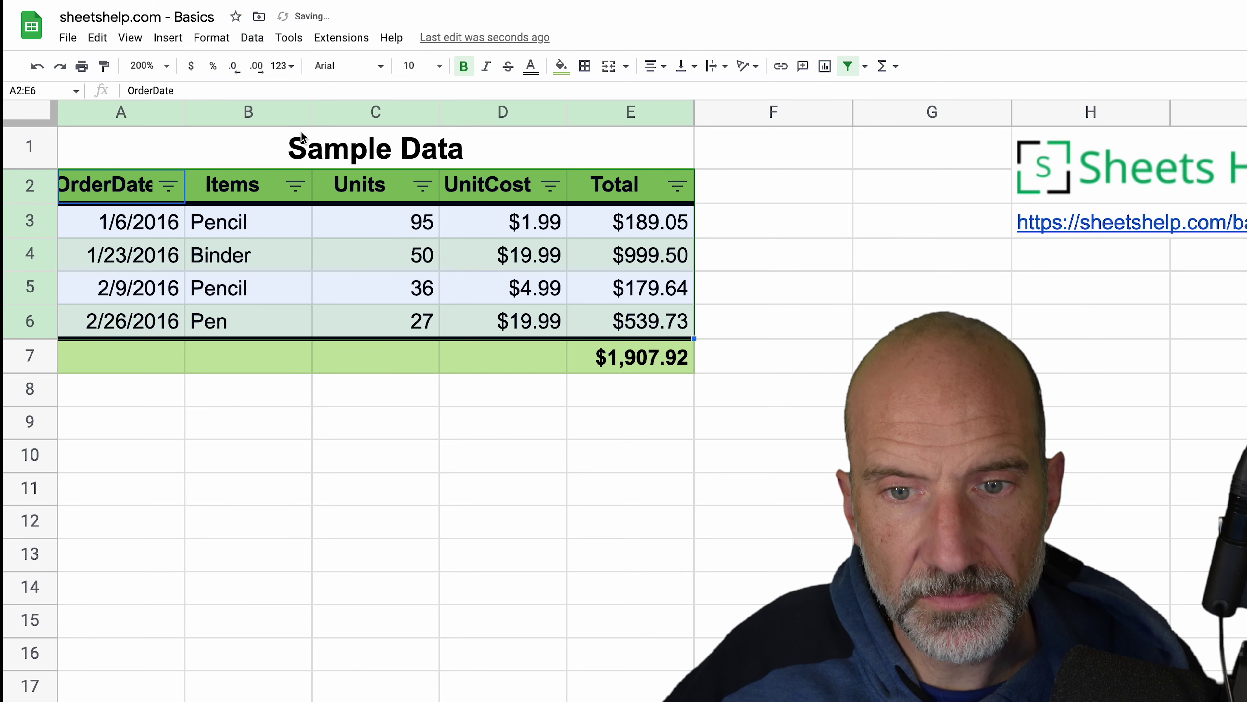
Step: Open the sort and filter options for the UnitCost column
click(510, 229)
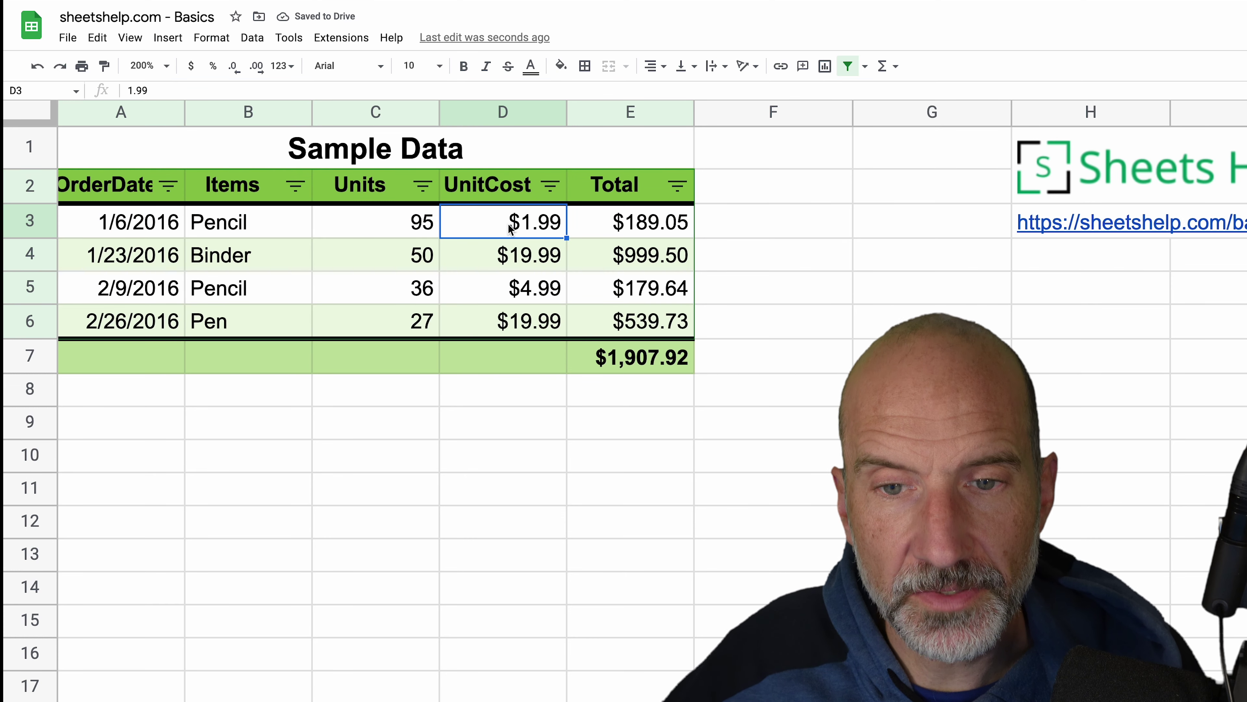
click(552, 194)
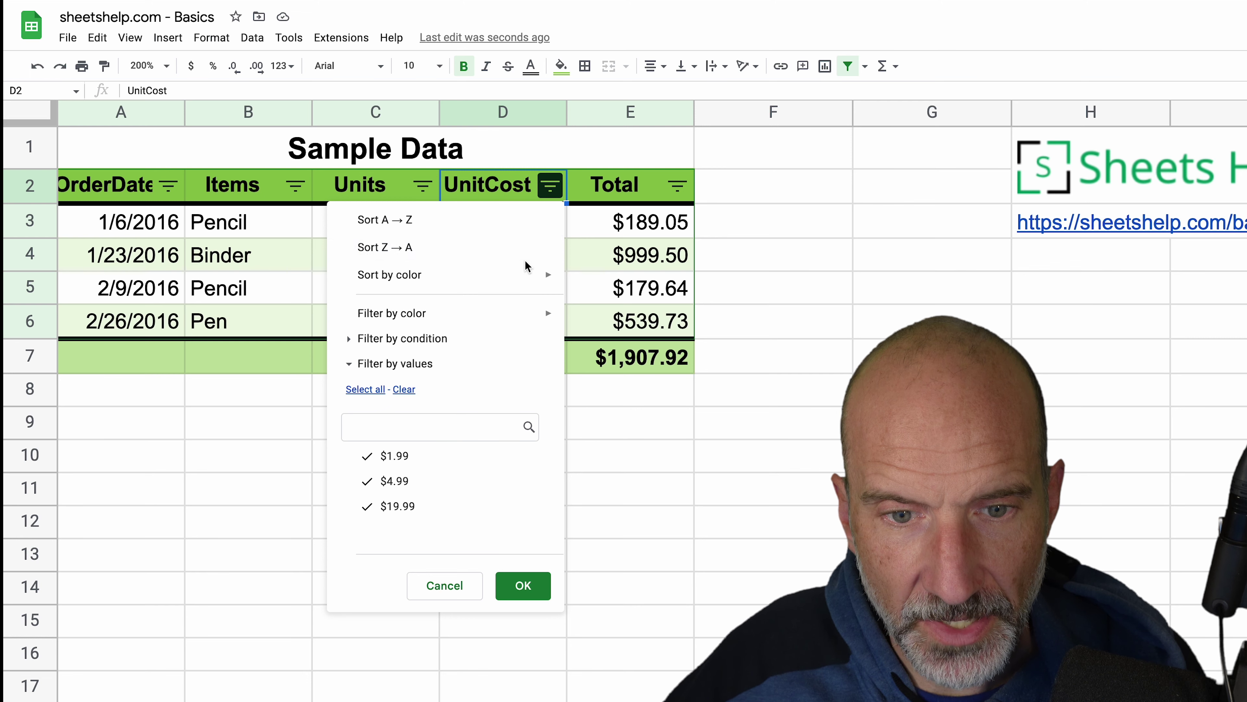